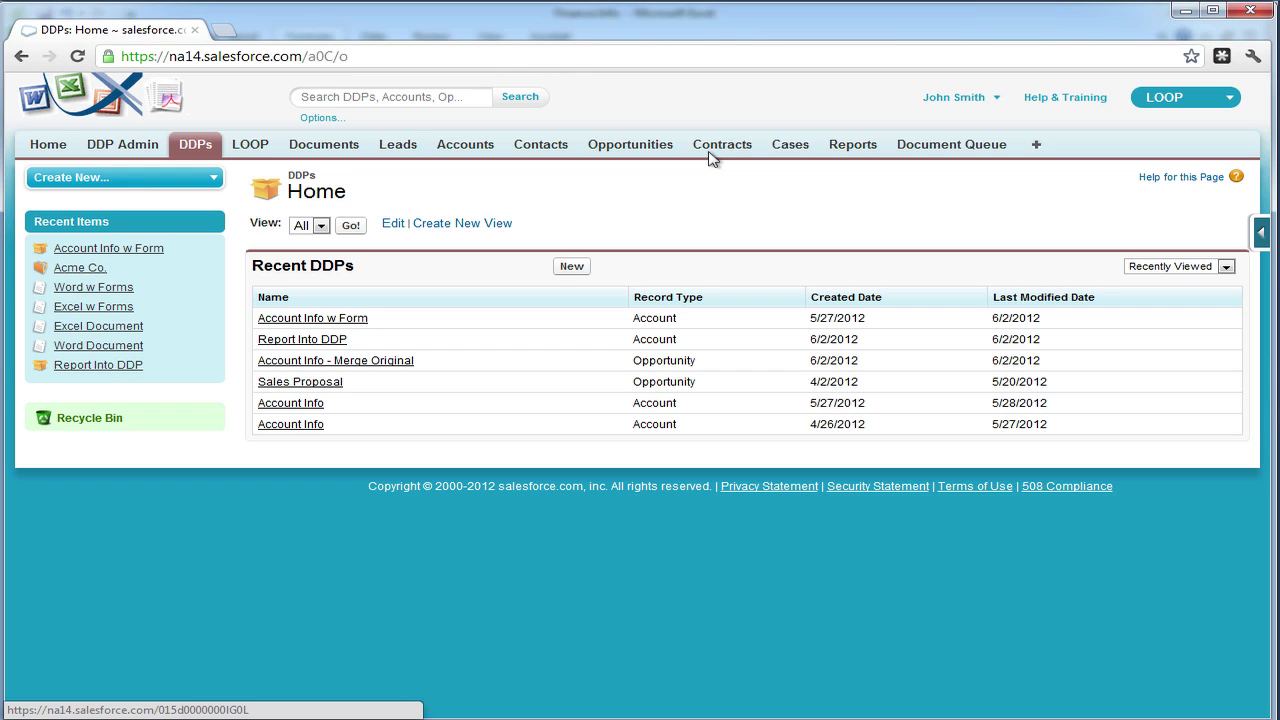
# - Minimize the browser to bring the Finance Info Excel workbook into view
pyautogui.click(1183, 11)
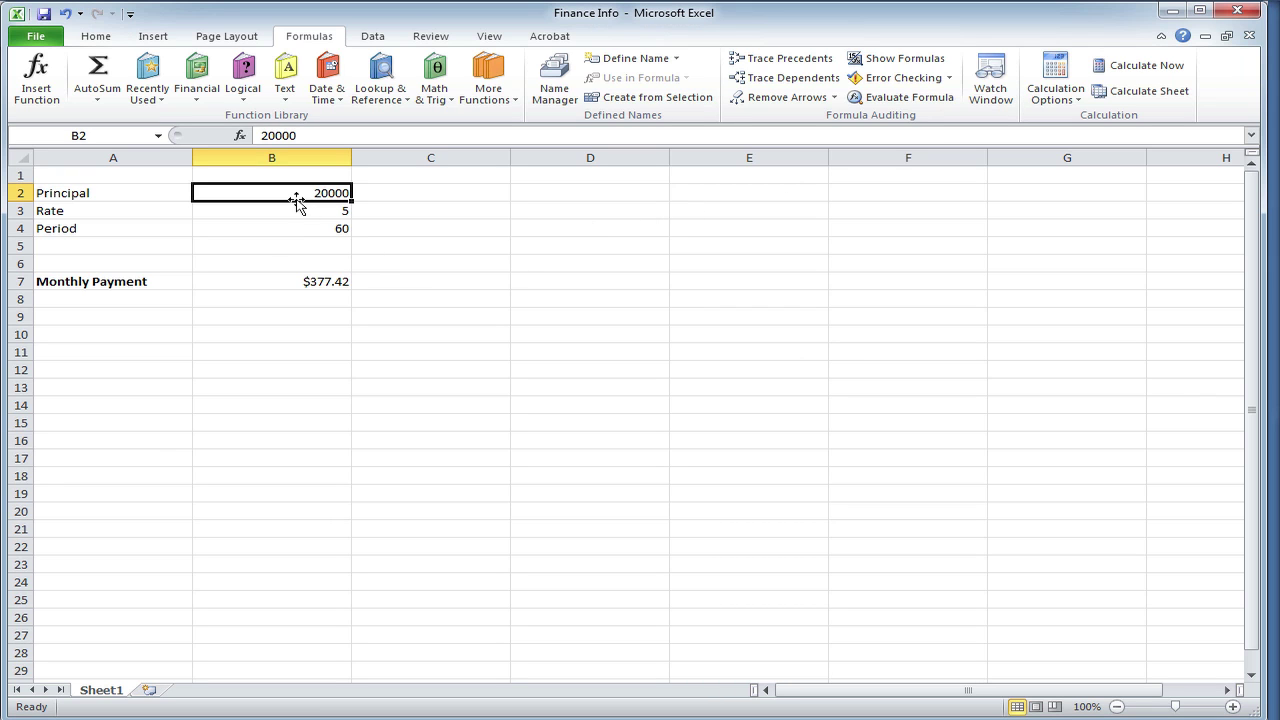
# - Clear the loan input values in cells B2, B3 and B4
pyautogui.press('Delete')
pyautogui.press('Down')
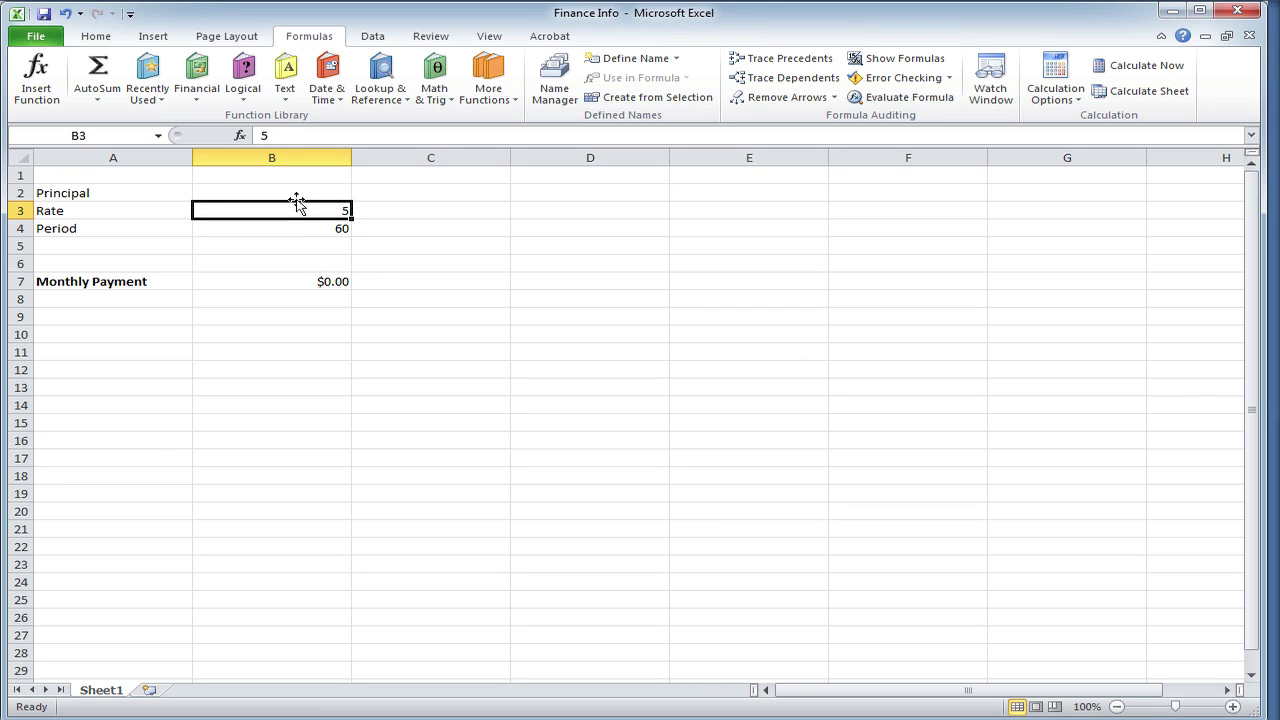
pyautogui.press('Delete')
pyautogui.press('Down')
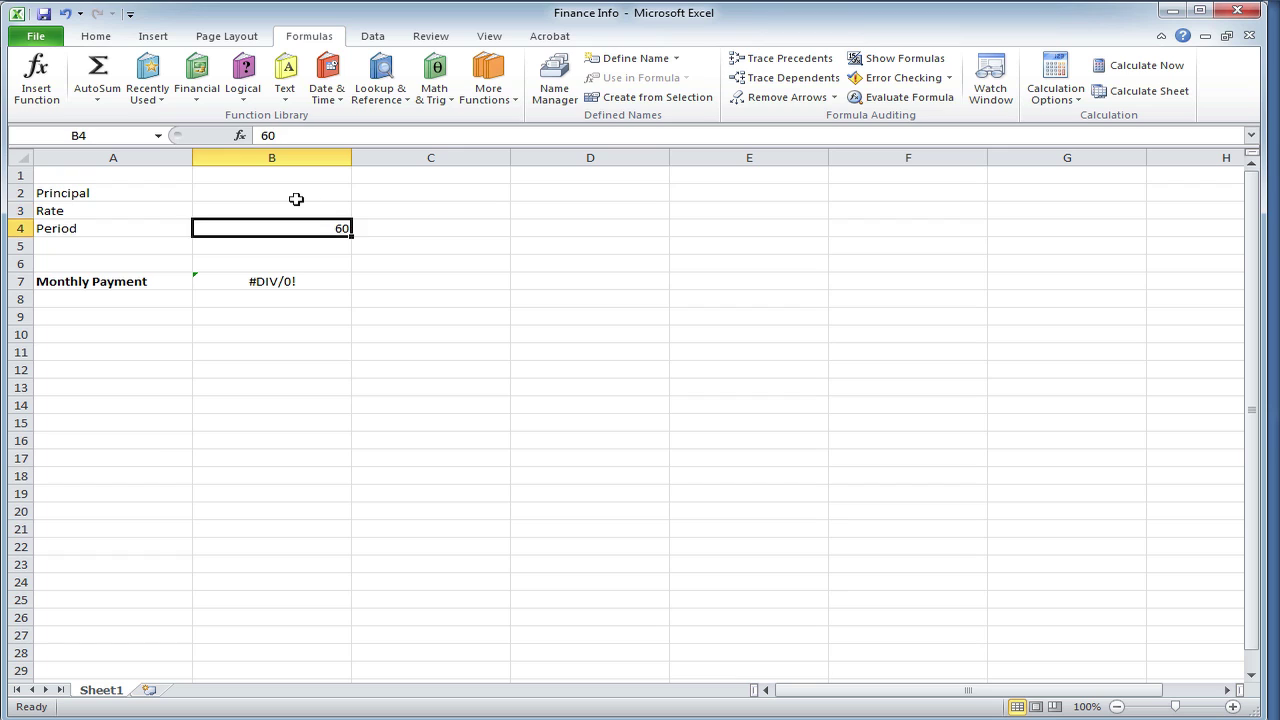
pyautogui.press('Delete')
pyautogui.press('Up')
pyautogui.press('Up')
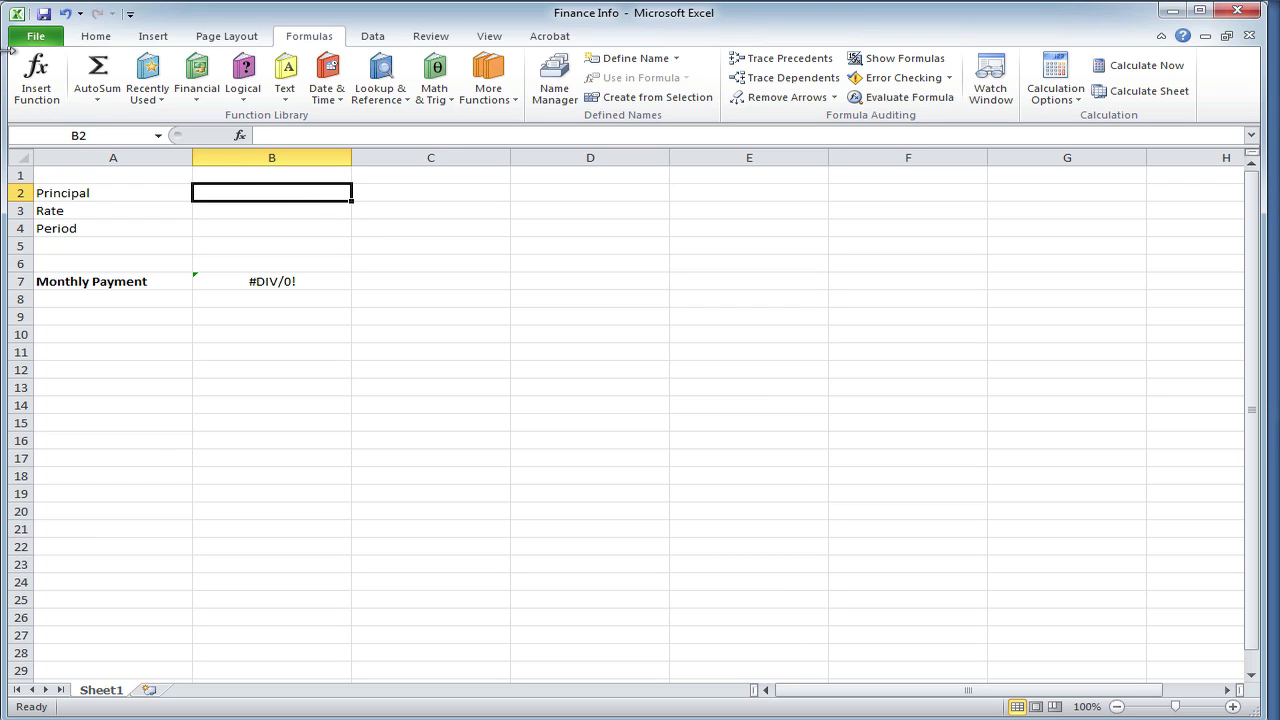
# - Name B2 'Principal', B3 'Rate' and B4 'Period', then save the workbook
pyautogui.click(100, 134)
pyautogui.write('Principal')
pyautogui.press('Return')
pyautogui.click(249, 209)
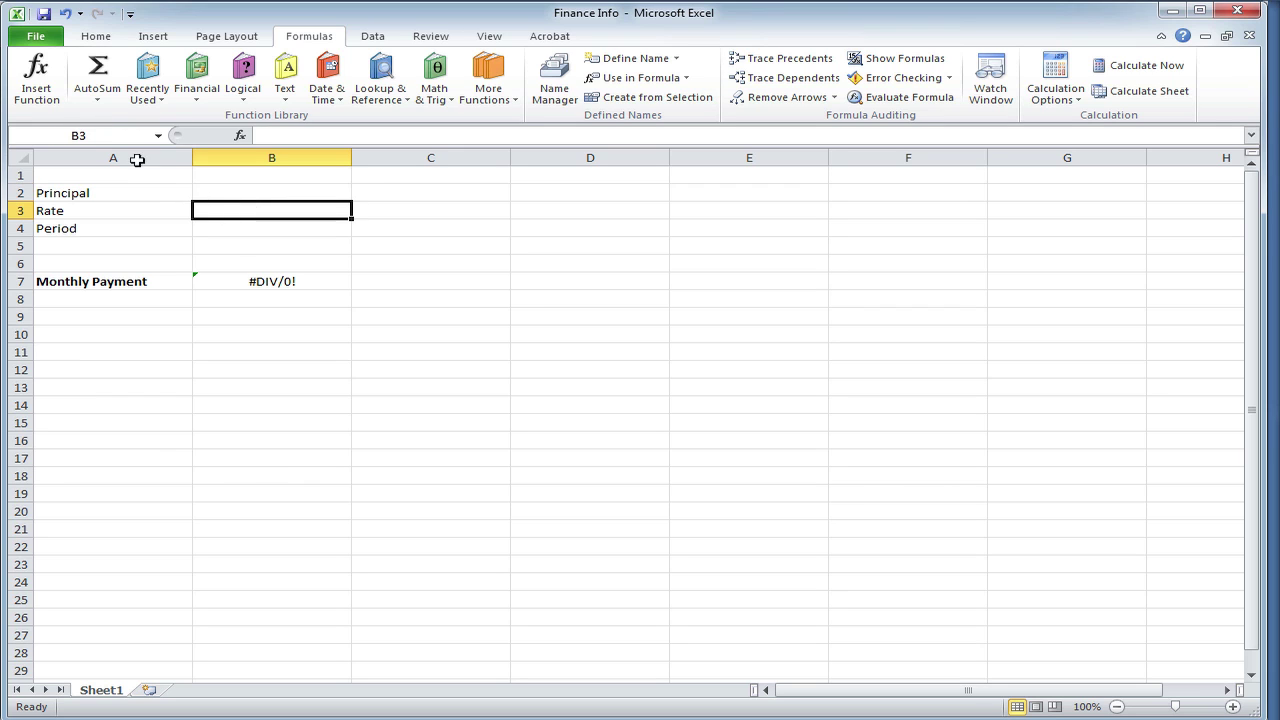
pyautogui.click(128, 135)
pyautogui.write('Rate')
pyautogui.press('Return')
pyautogui.click(243, 229)
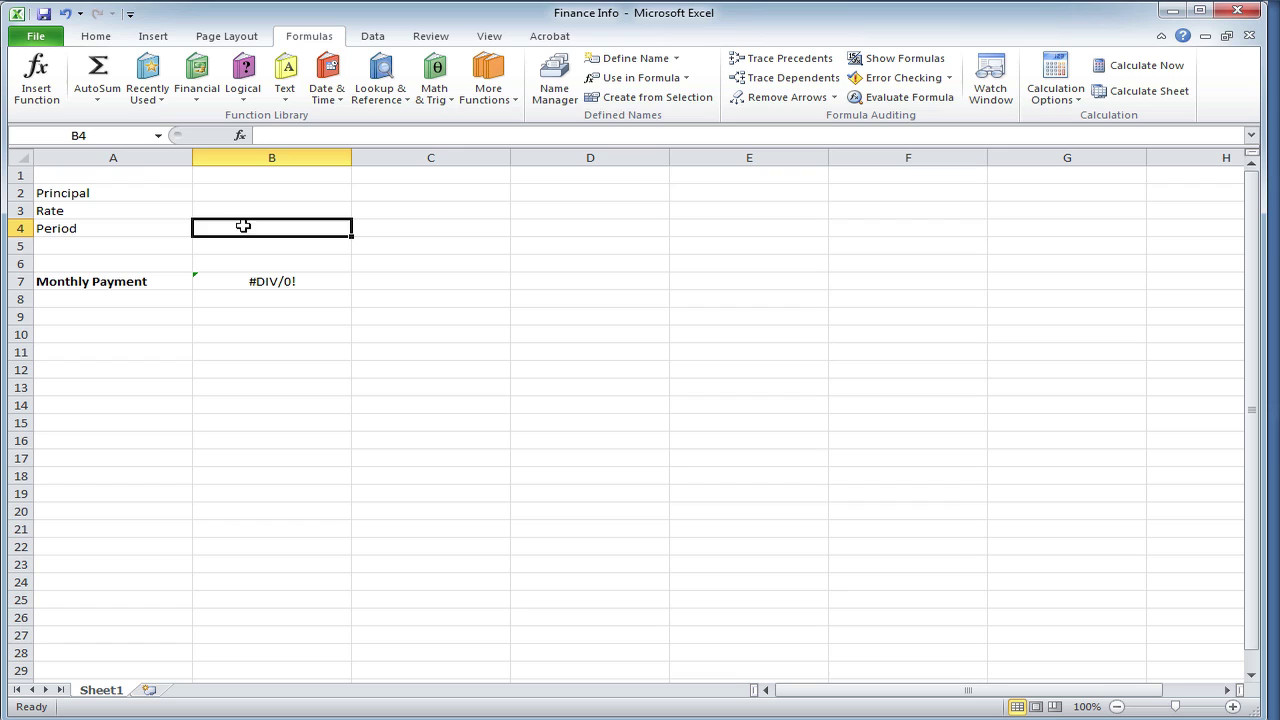
pyautogui.click(113, 136)
pyautogui.write('Period')
pyautogui.press('Return')
pyautogui.click(500, 277)
pyautogui.click(44, 16)
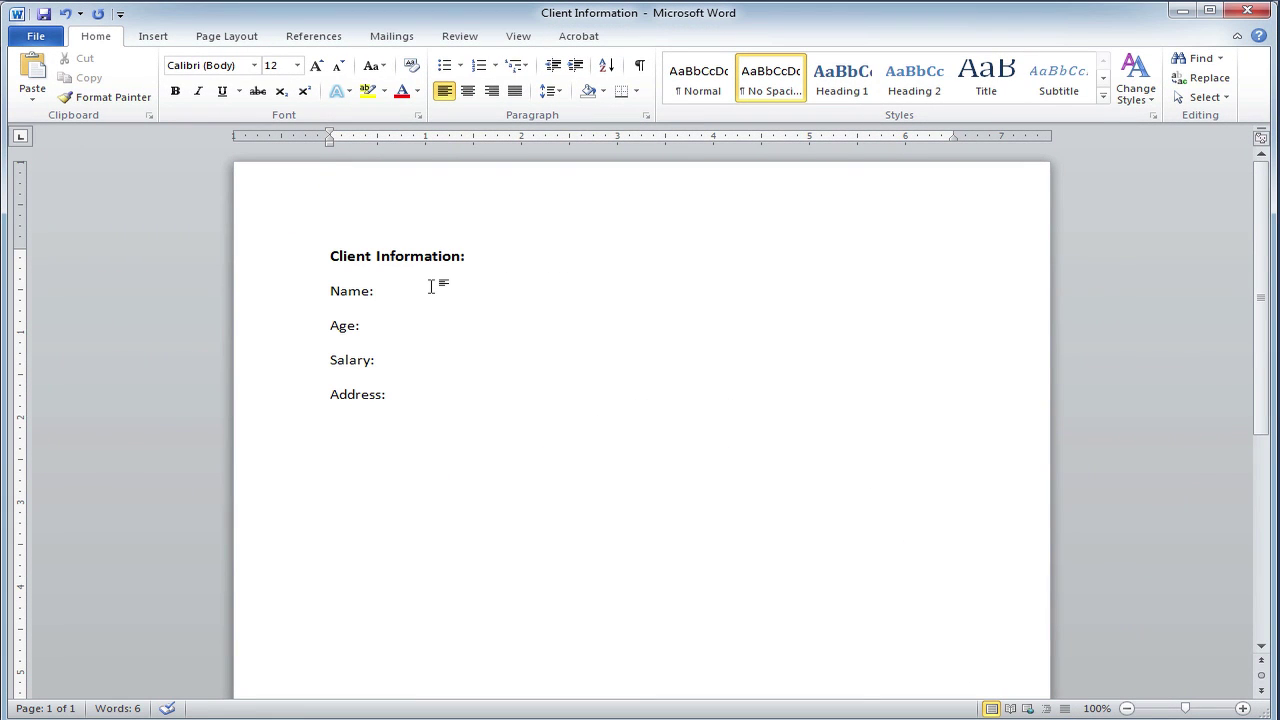
# - Enter <<Name>>, <<Age>> and <<Salary>> after the Name, Age and Salary labels
pyautogui.write('<<Name>>')
pyautogui.click(389, 317)
pyautogui.write('<<Age>>')
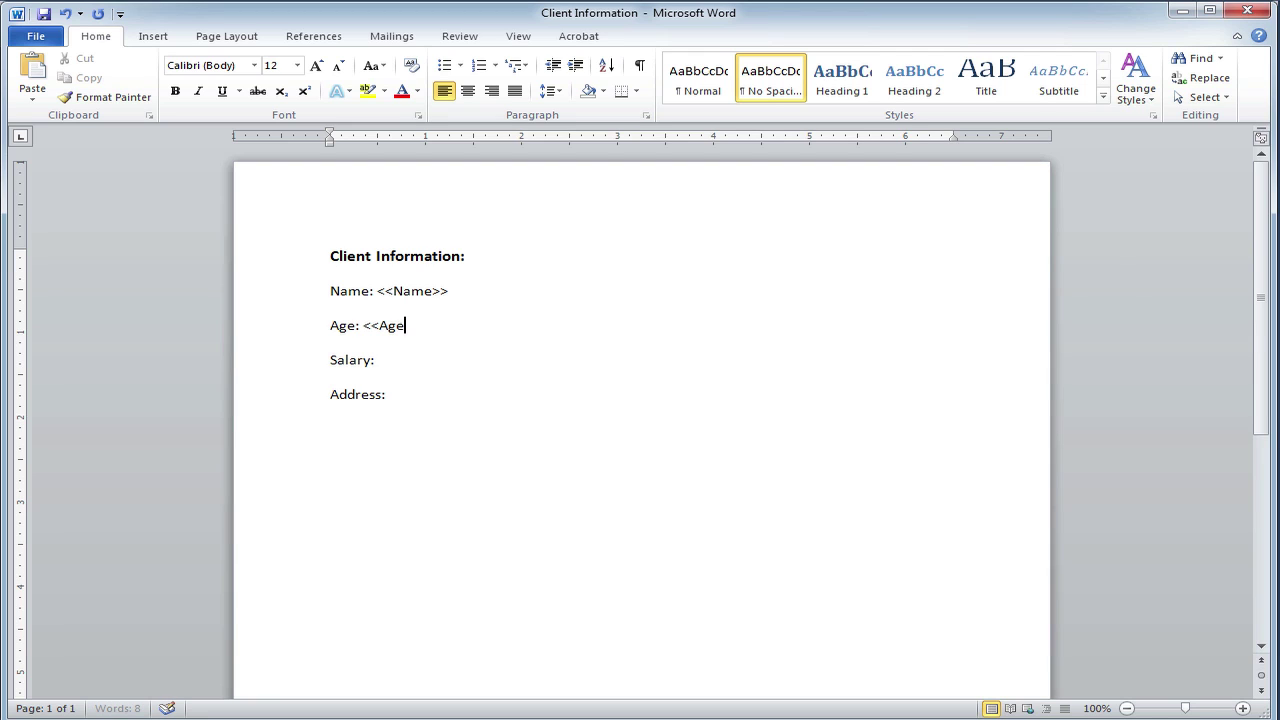
pyautogui.doubleClick(403, 366)
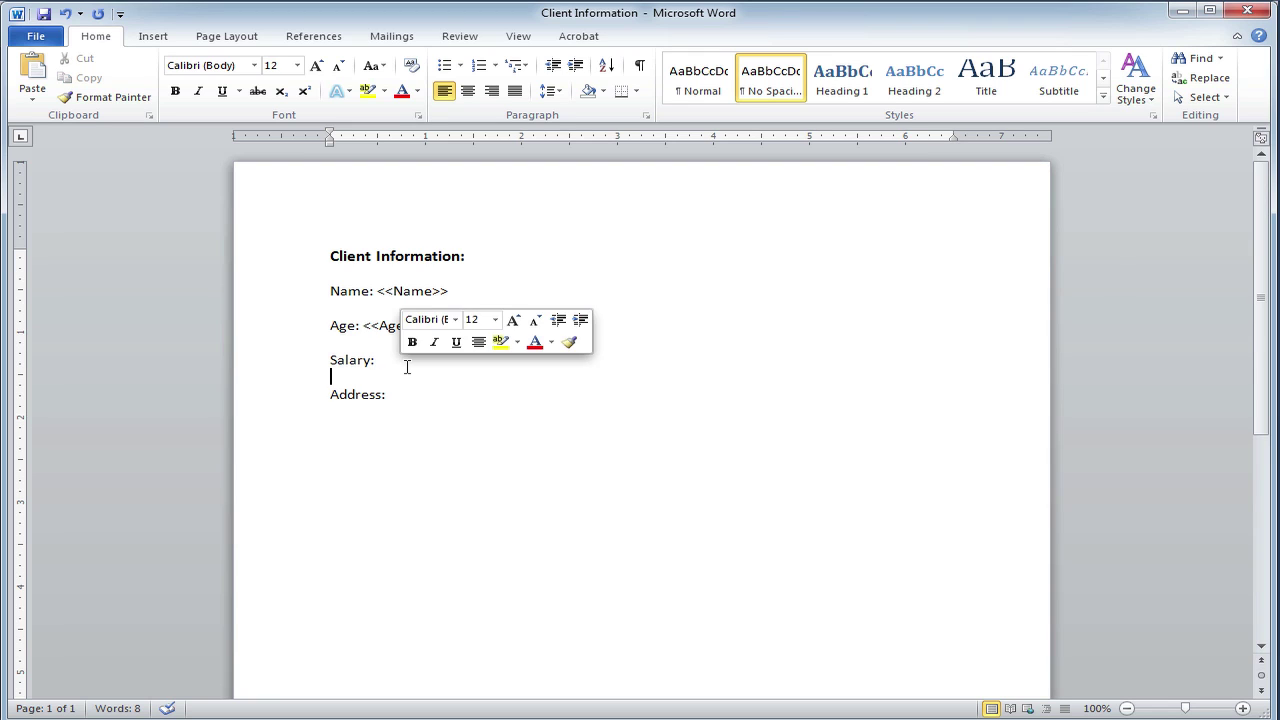
pyautogui.click(406, 366)
pyautogui.write('<<Sa')
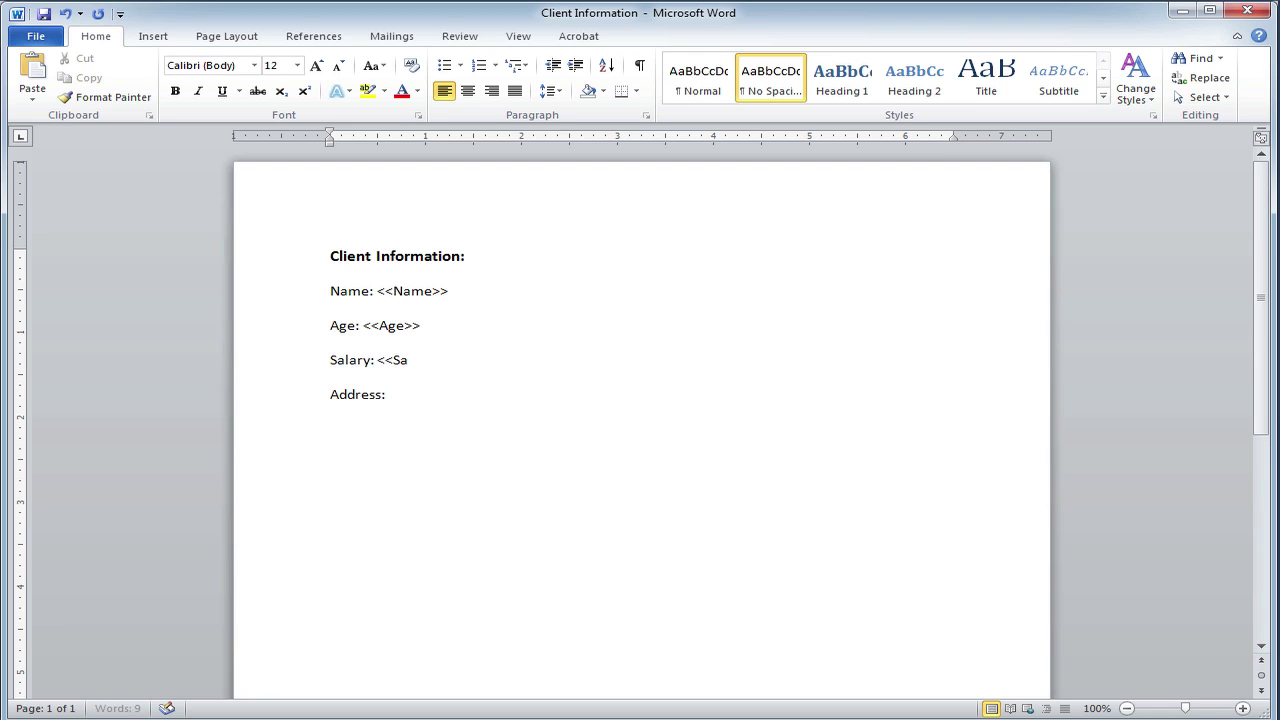
pyautogui.write('lary>>')
# - Fill the address as <<Street>> with an indented '<<City>>, <<State>> <<Zip>>' line, and save
pyautogui.click(420, 395)
pyautogui.write('<<Street')
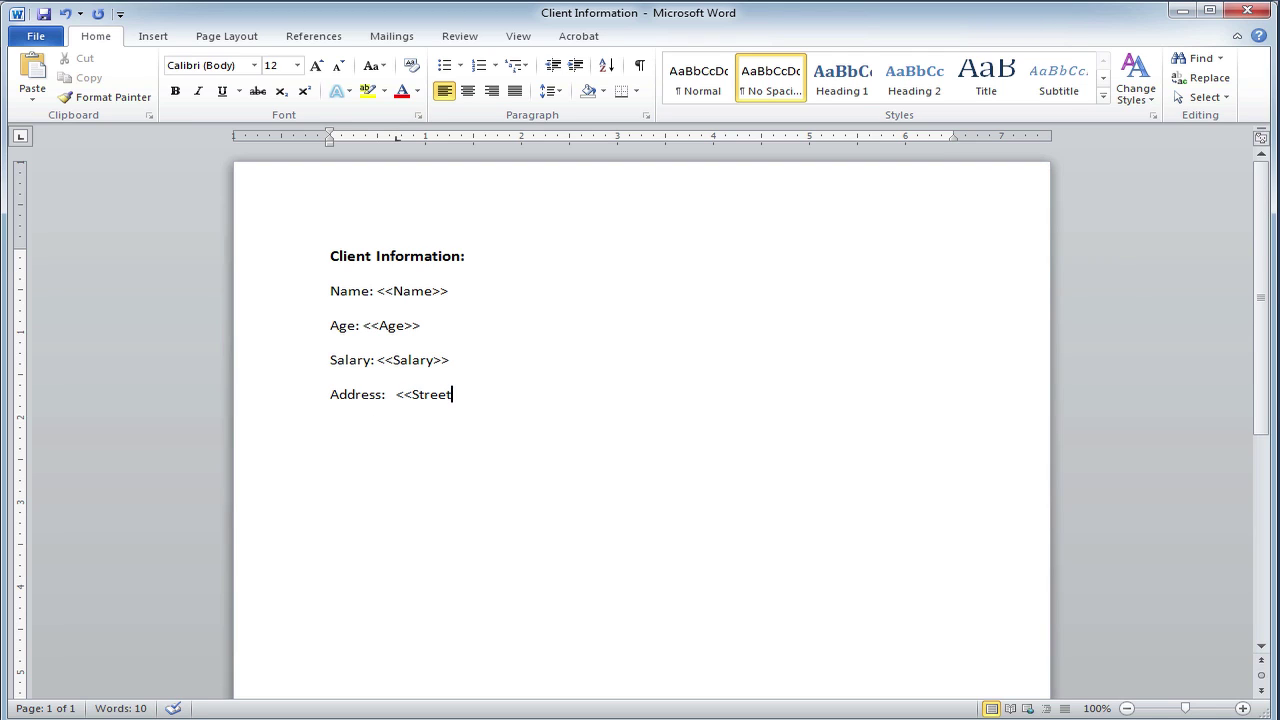
pyautogui.write('>>')
pyautogui.press('Return')
pyautogui.press('Tab')
pyautogui.write('<<City>>, <<S')
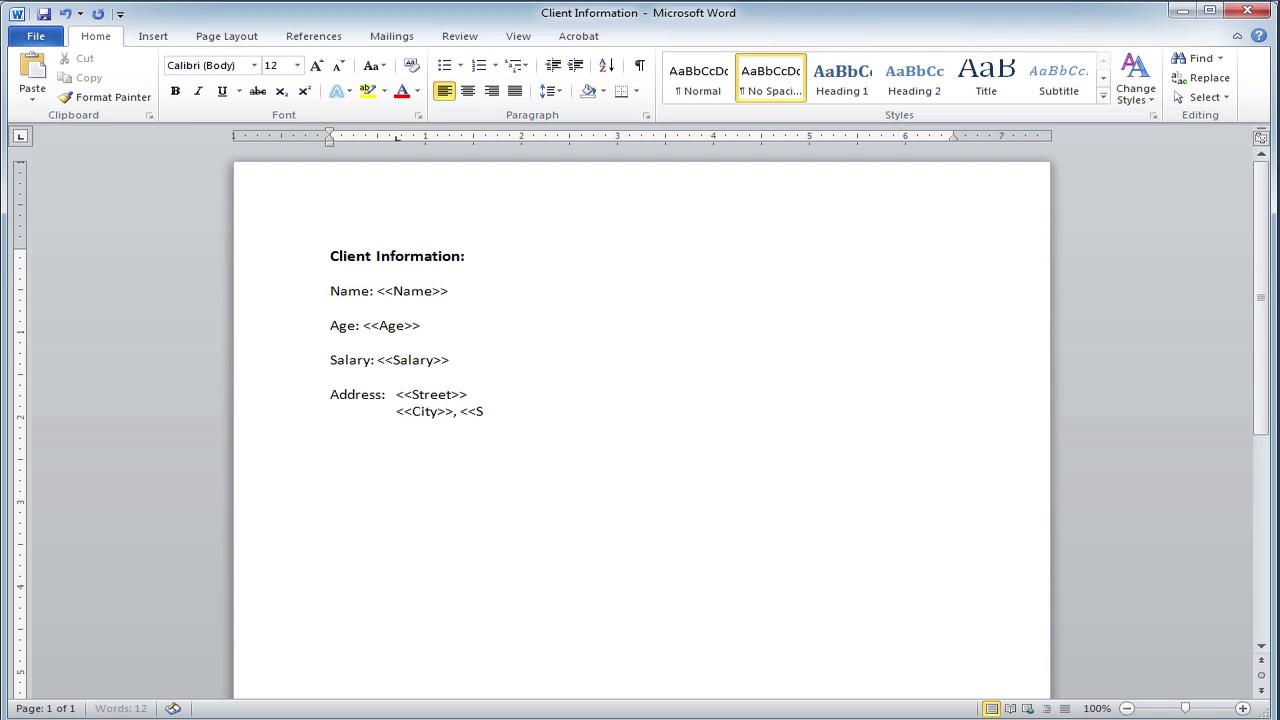
pyautogui.write('tate>> <<Zip>>')
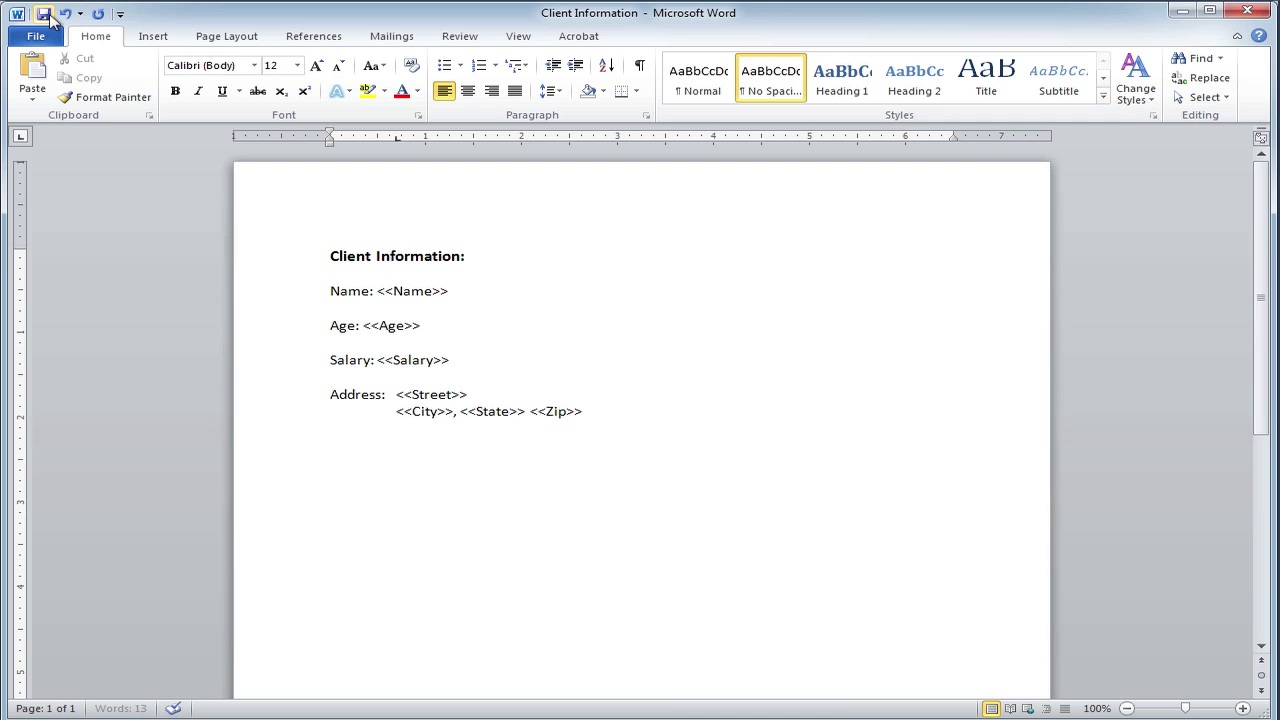
pyautogui.click(44, 14)
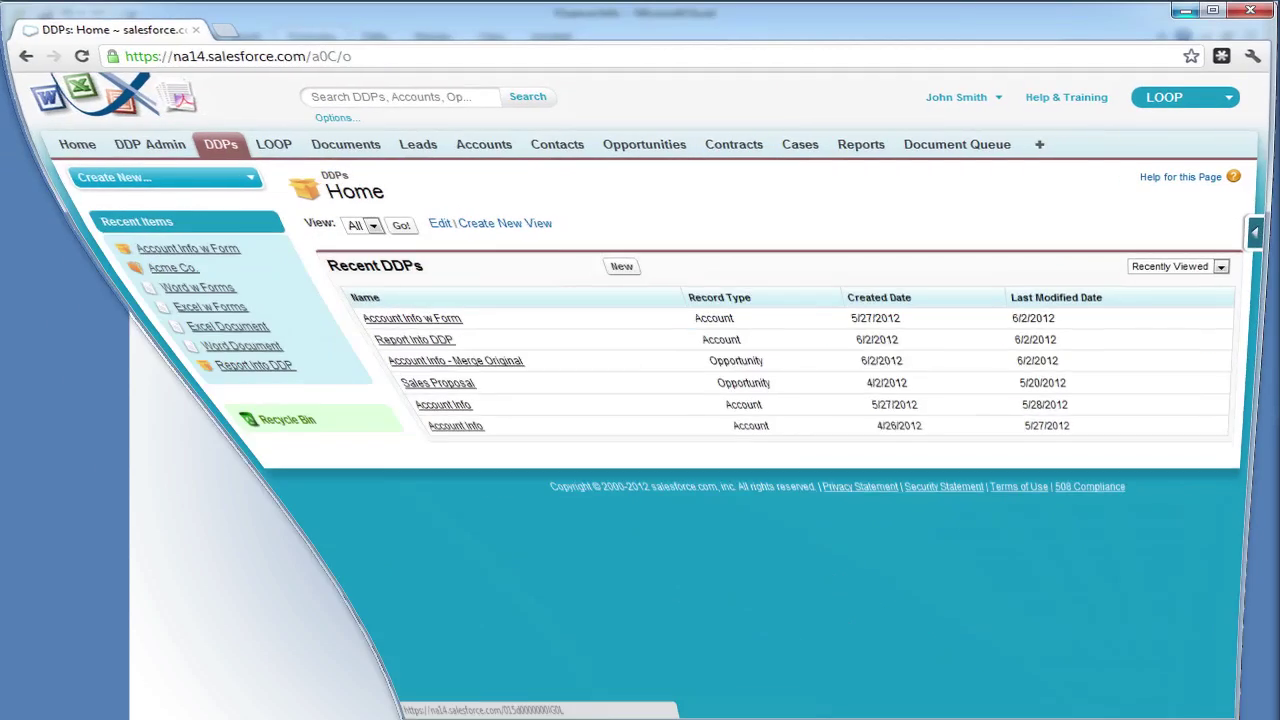
# - Create DDP 'Form DDP' with output filename 'Output File for <<Name>>' and record type Form
pyautogui.click(565, 274)
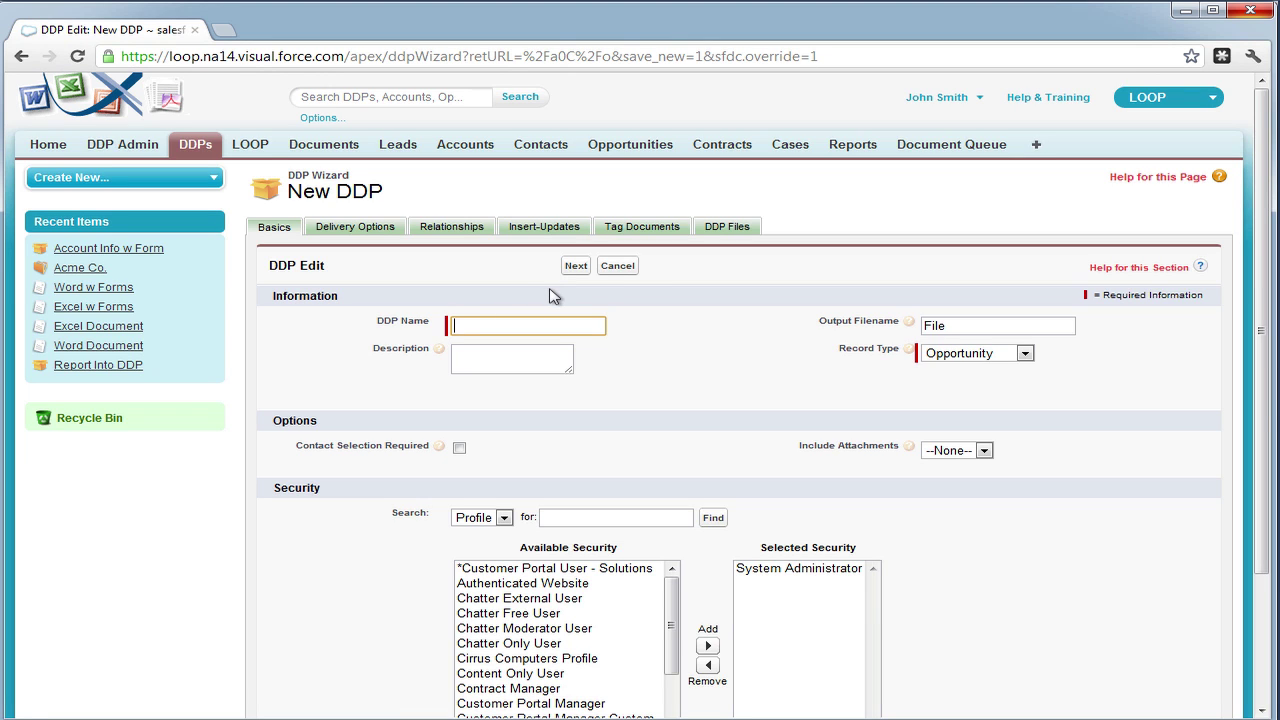
pyautogui.write('Form DDP')
pyautogui.click(950, 326)
pyautogui.moveTo(907, 330)
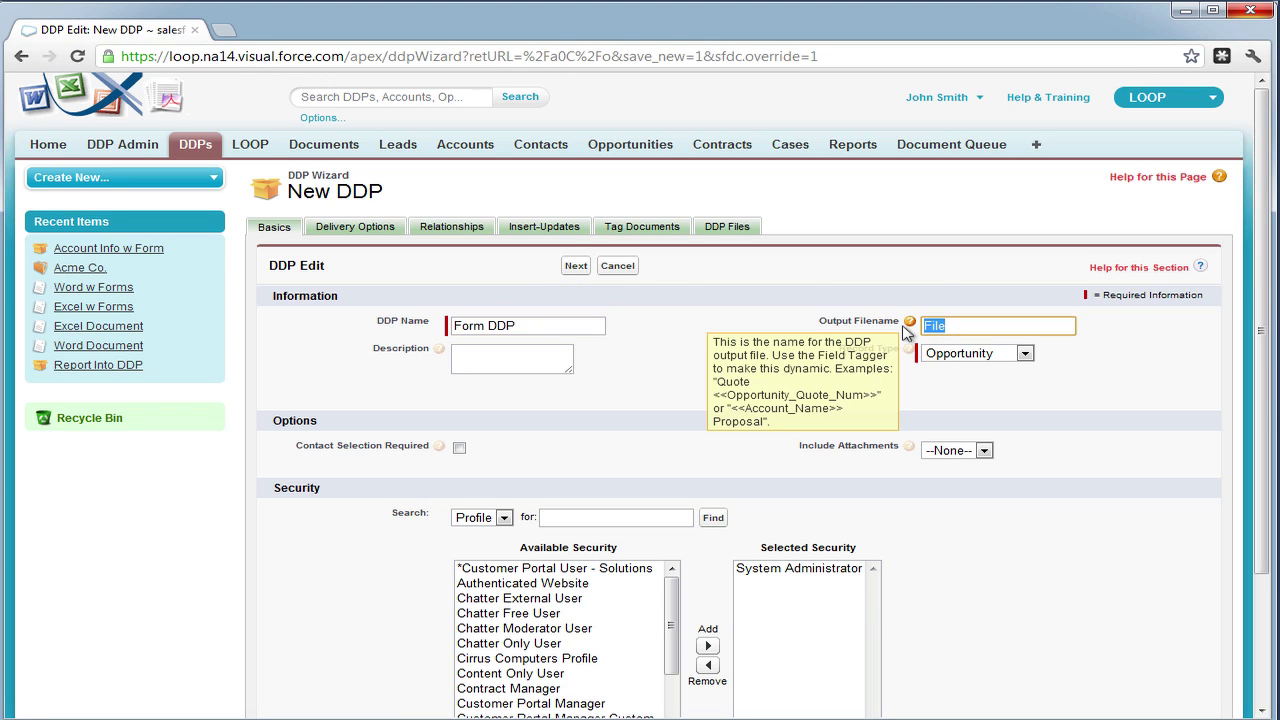
pyautogui.write('Output')
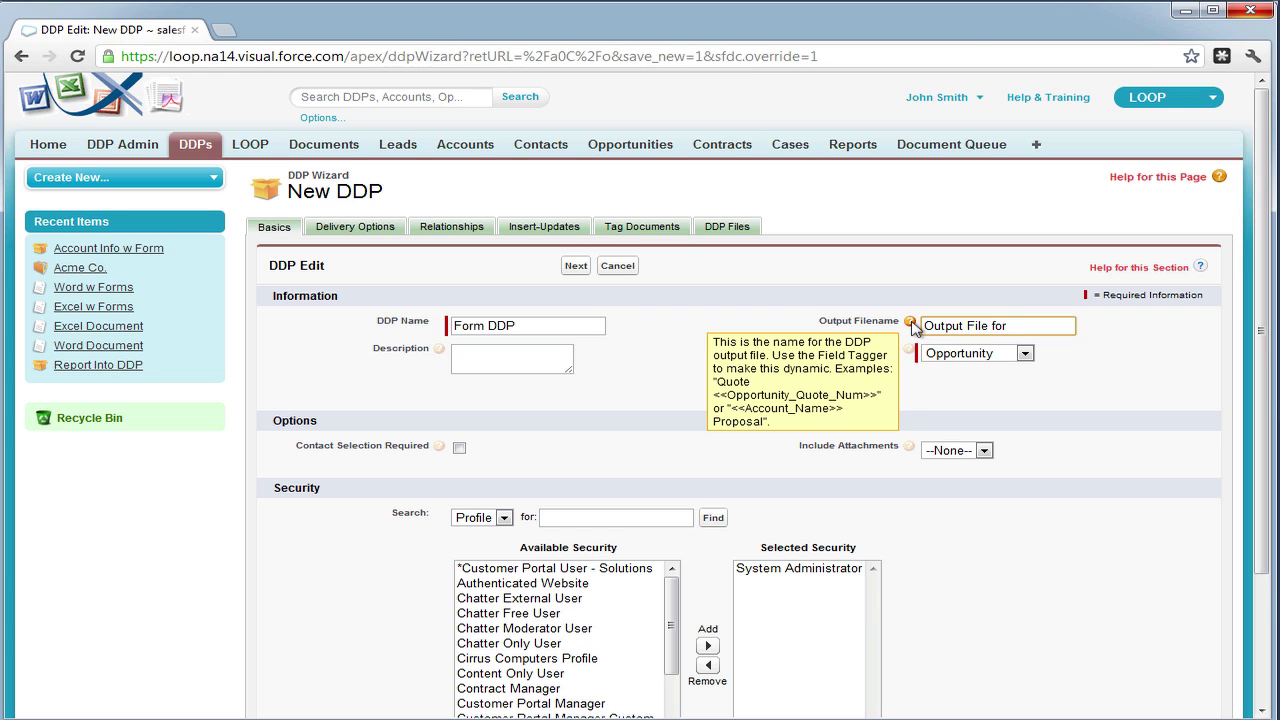
pyautogui.write('for <<Name>>')
pyautogui.click(955, 355)
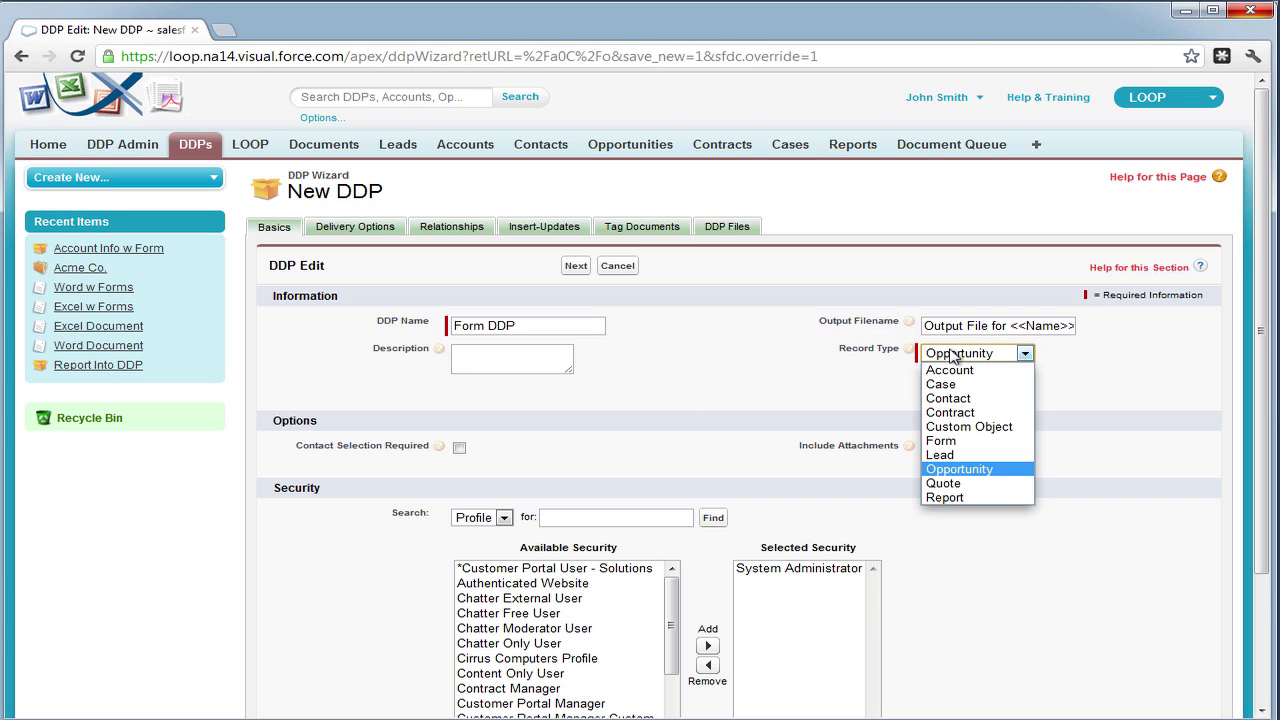
pyautogui.click(961, 441)
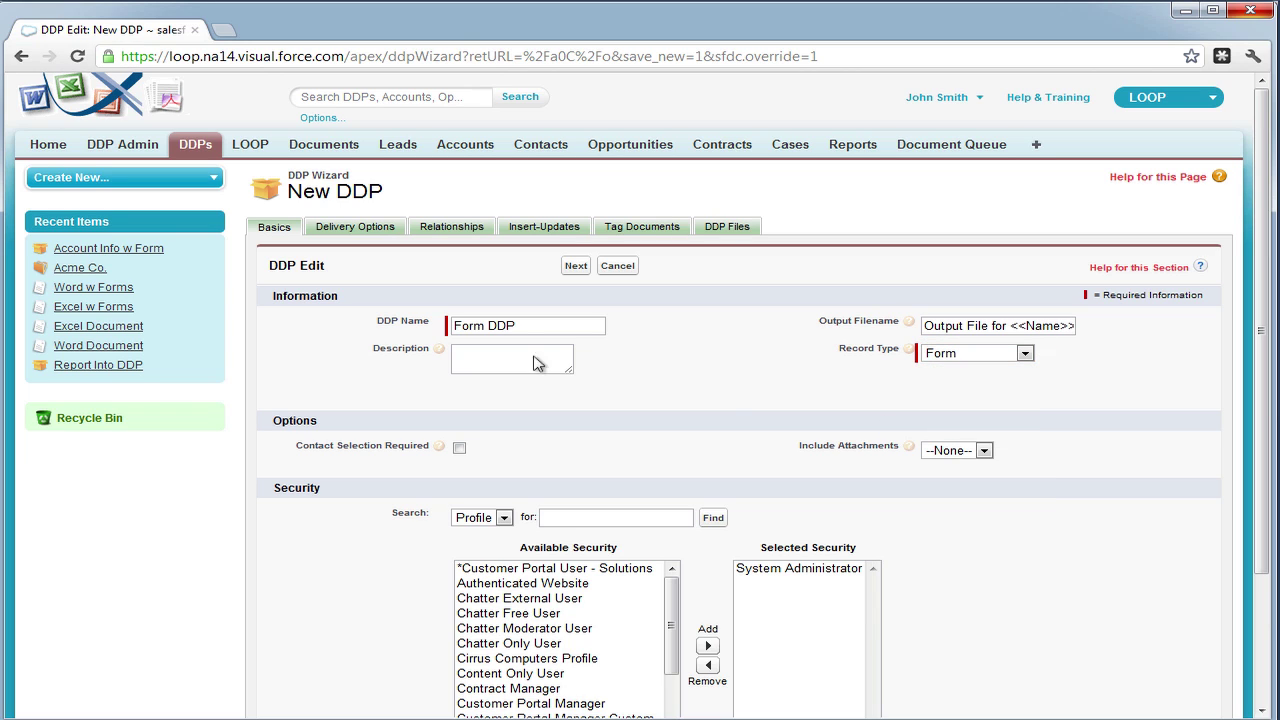
pyautogui.click(587, 272)
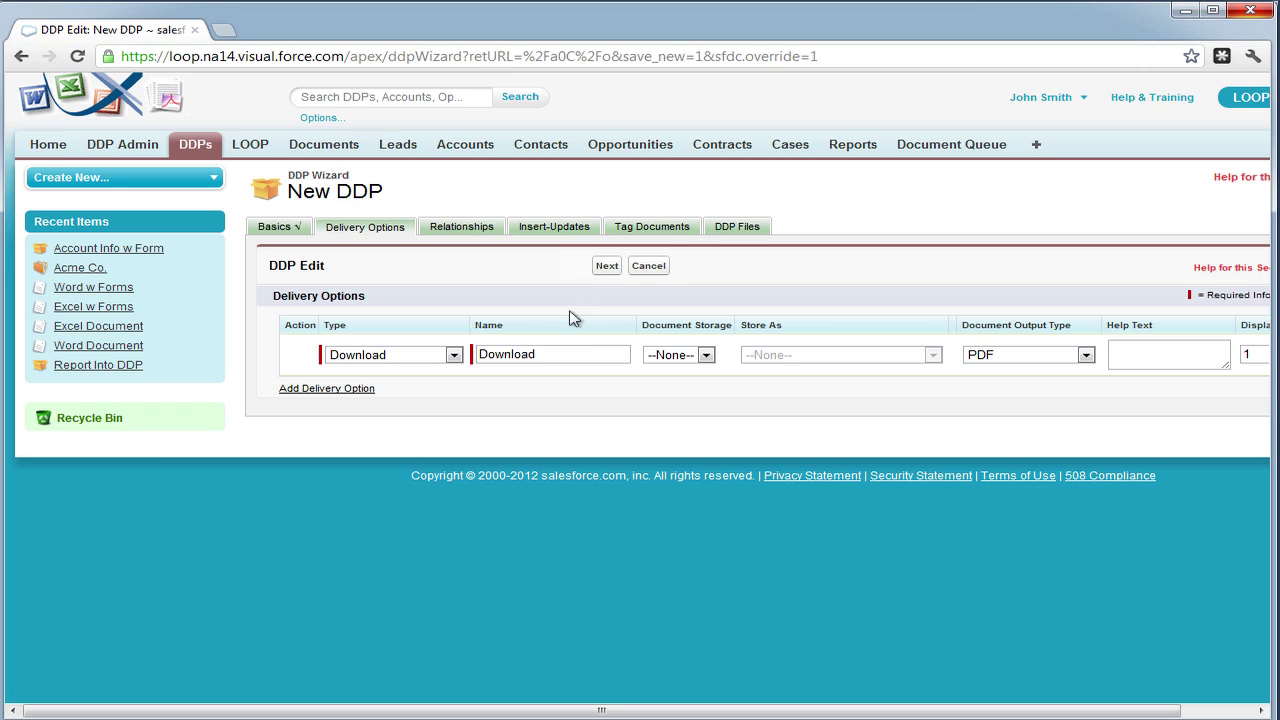
# - Advance past the Delivery Options and Relationships wizard steps
pyautogui.click(563, 356)
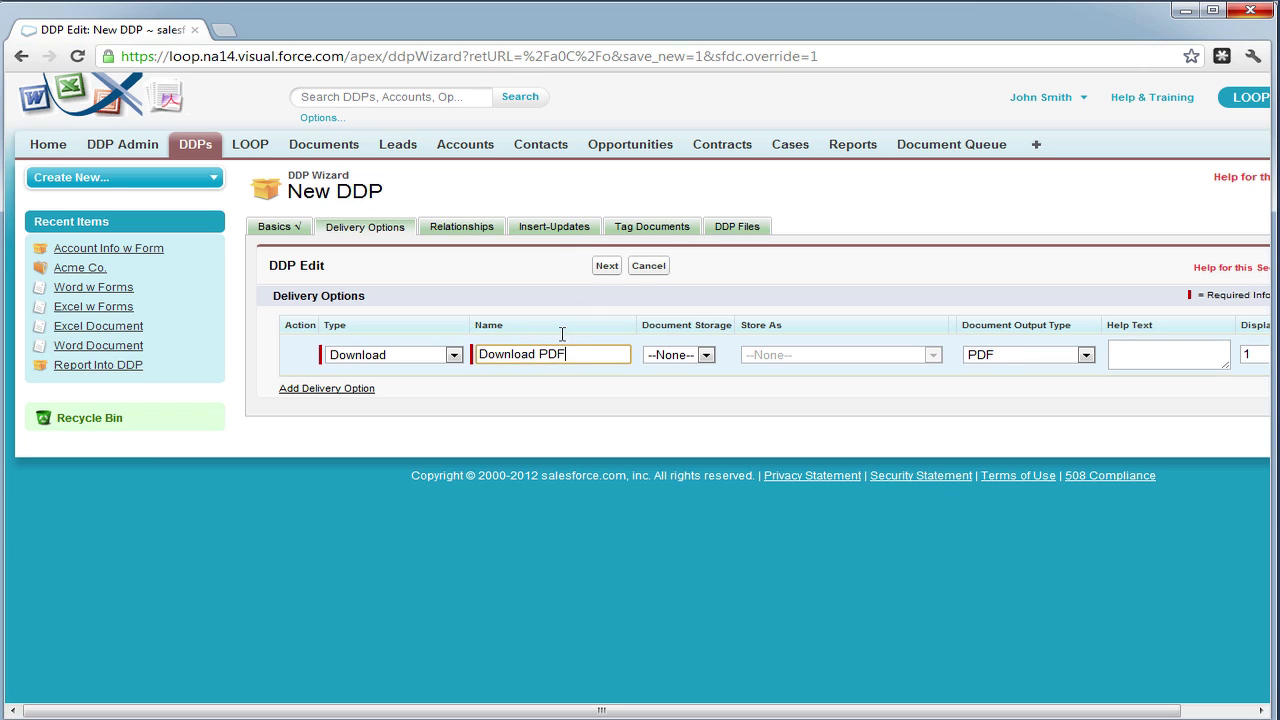
pyautogui.click(602, 268)
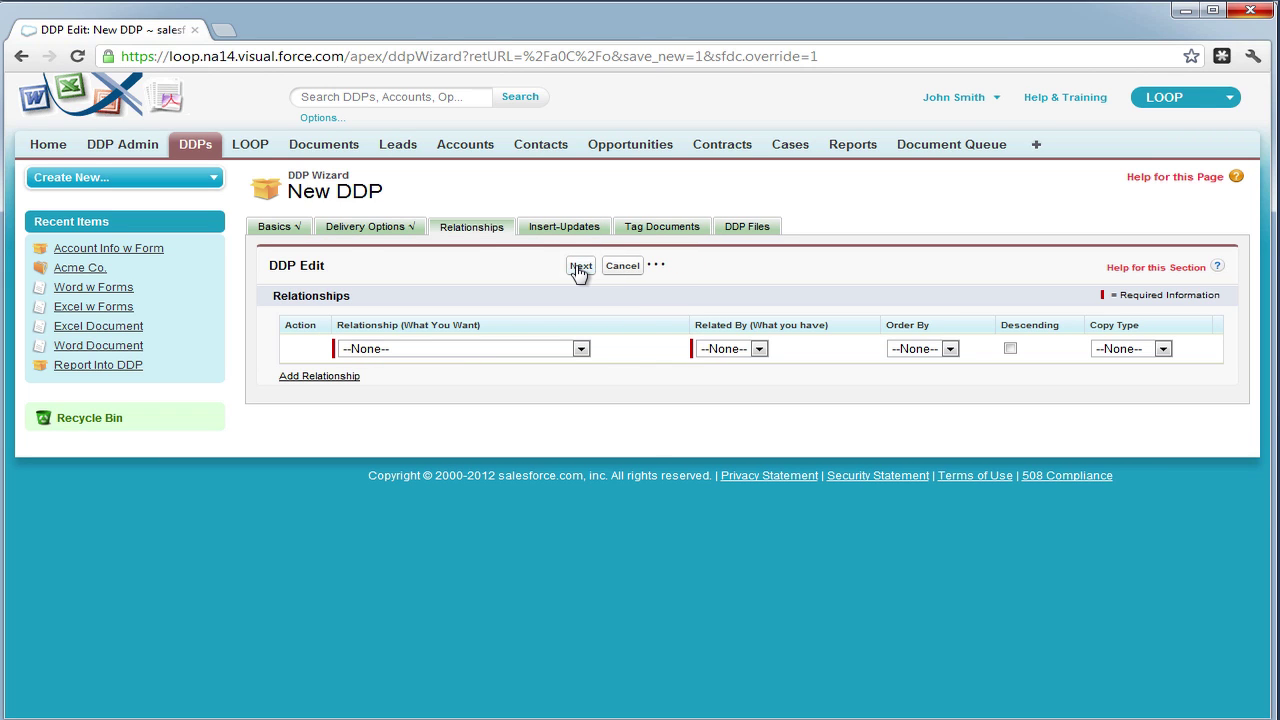
pyautogui.click(580, 268)
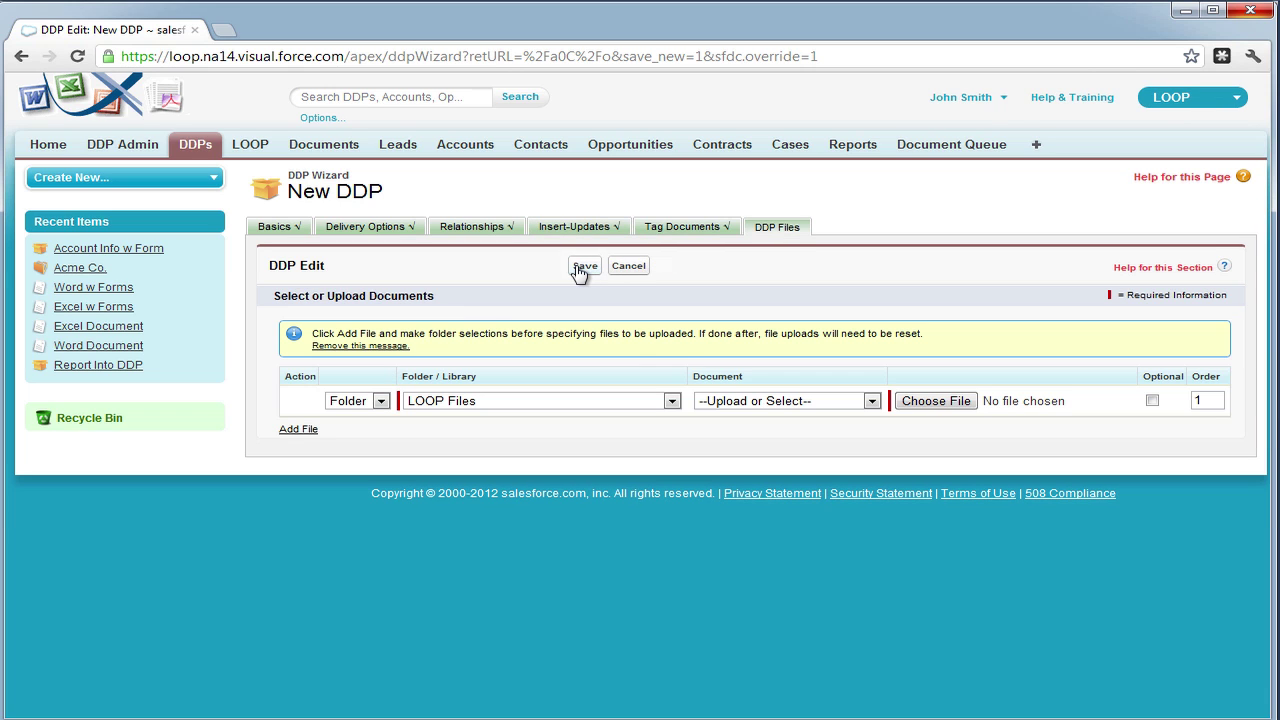
# - Upload Client Information.docx and Finance Info.xlsx as the two documents and save the DDP
pyautogui.click(298, 429)
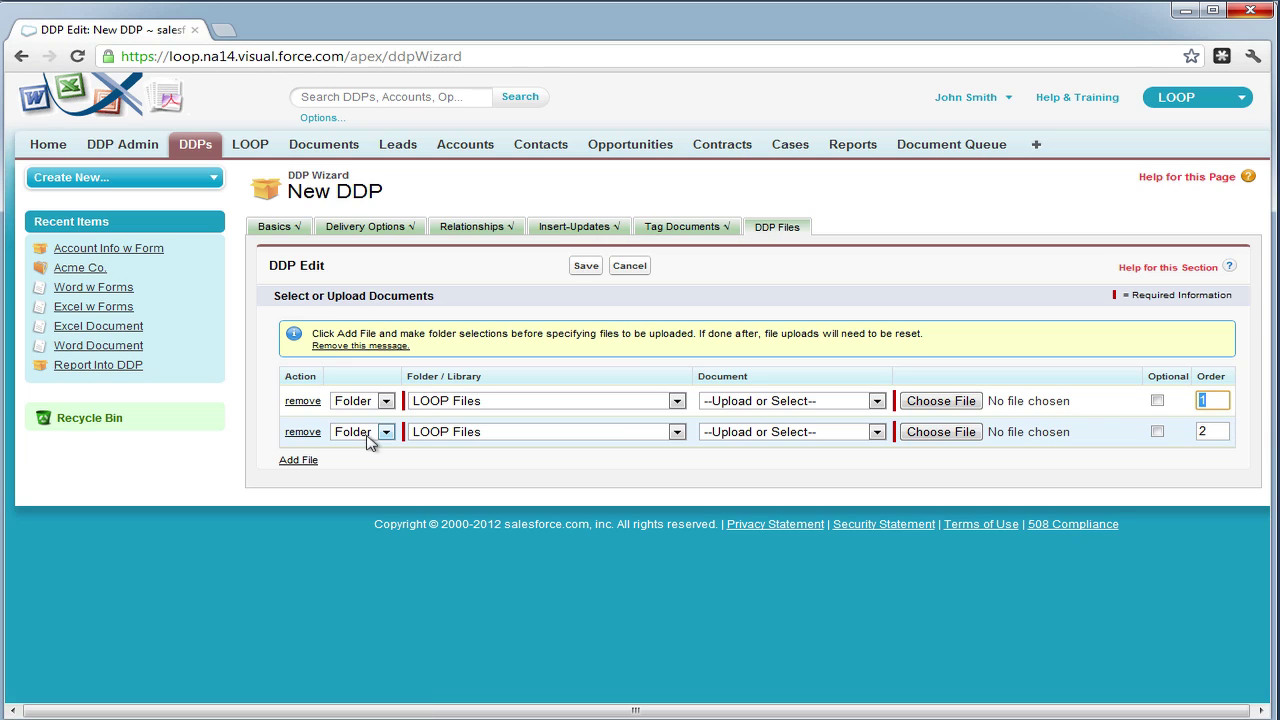
pyautogui.click(941, 401)
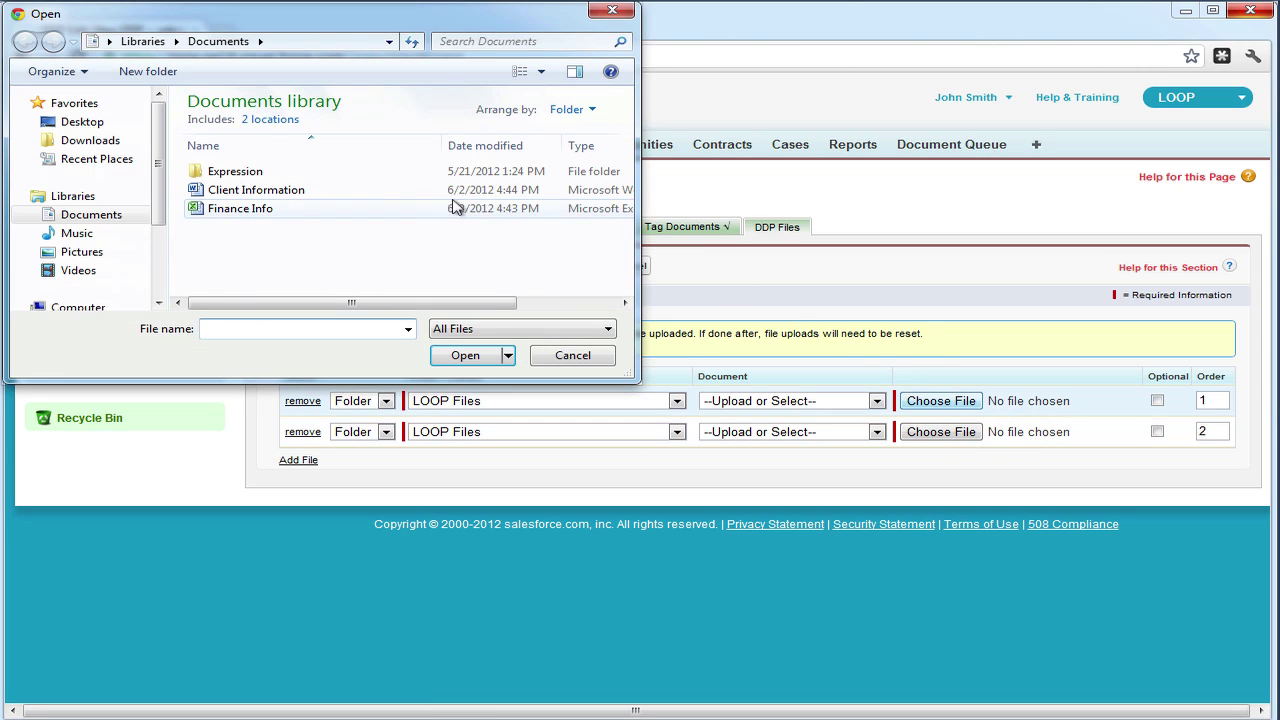
pyautogui.doubleClick(270, 192)
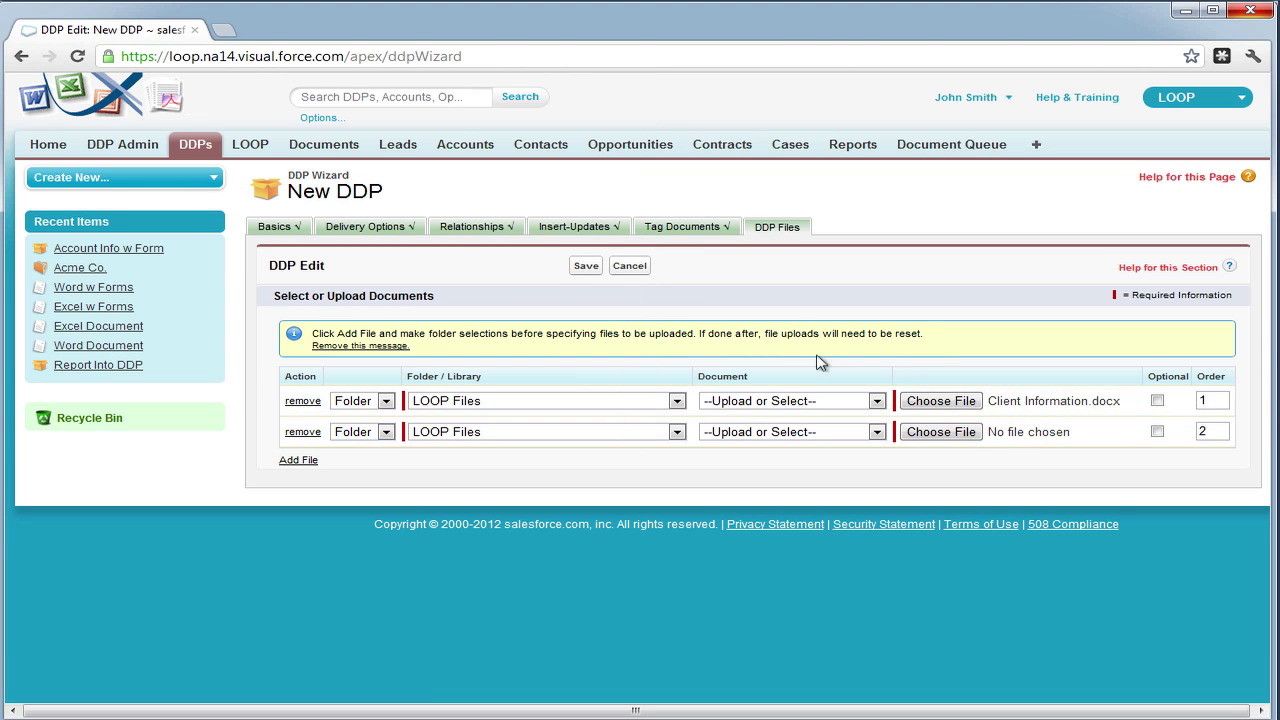
pyautogui.click(937, 434)
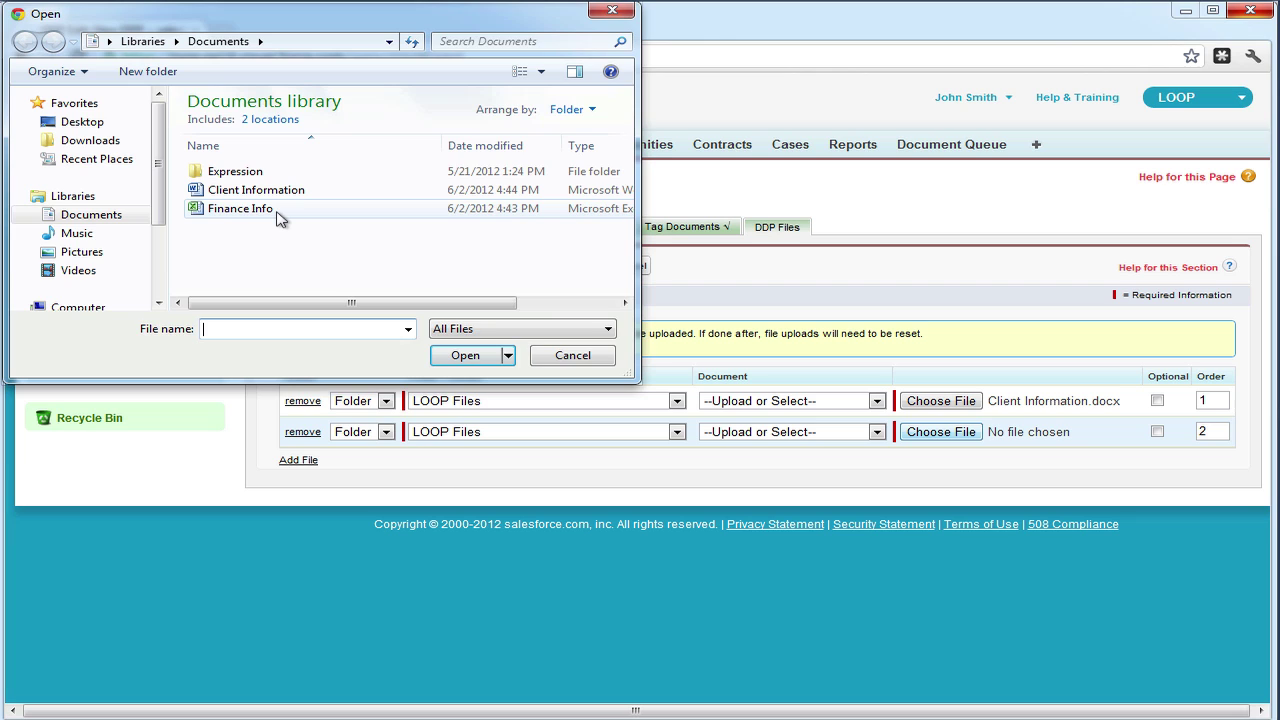
pyautogui.doubleClick(280, 211)
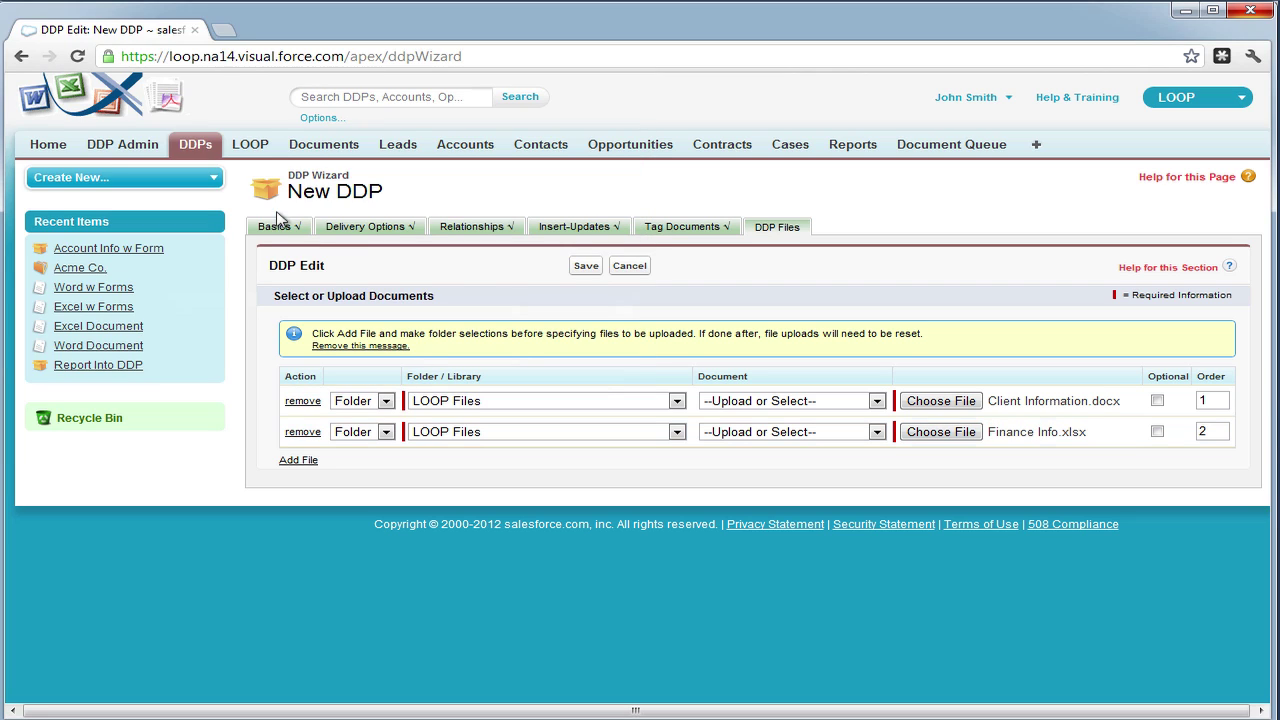
pyautogui.click(588, 268)
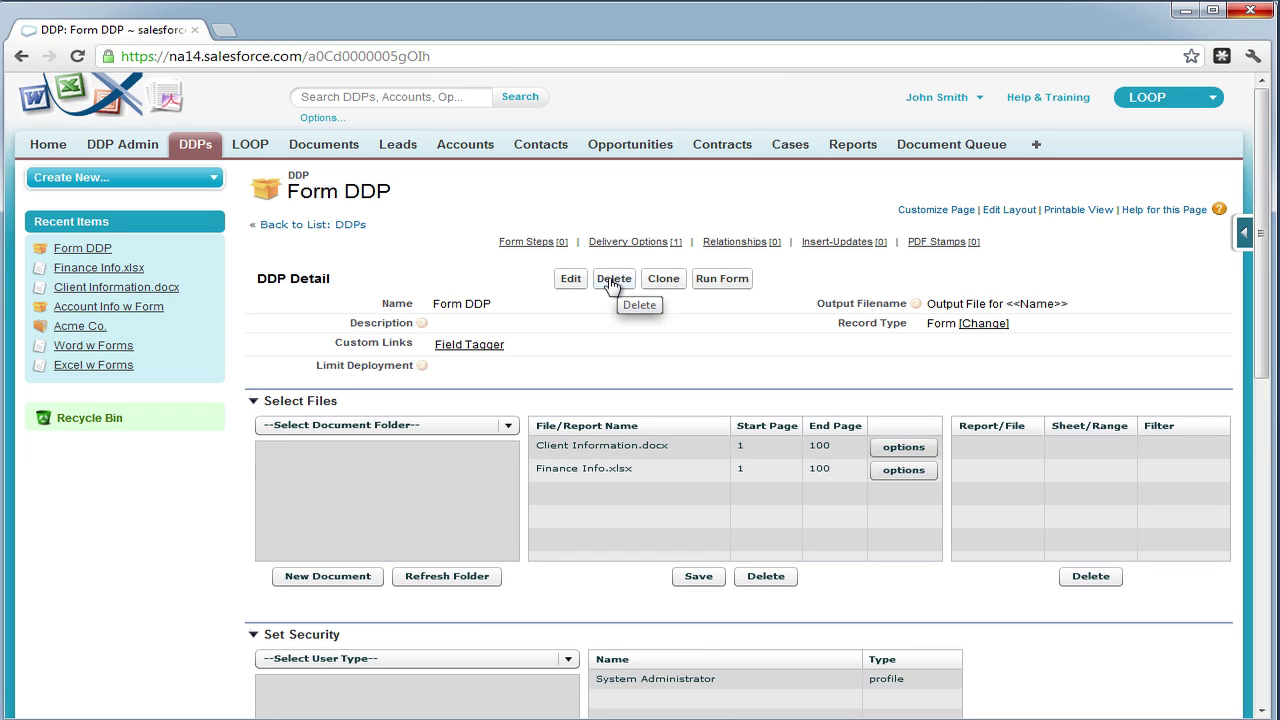
# - Scroll to Form Steps and open Edit Form for Form DDP
pyautogui.scroll(-5, 611, 288)
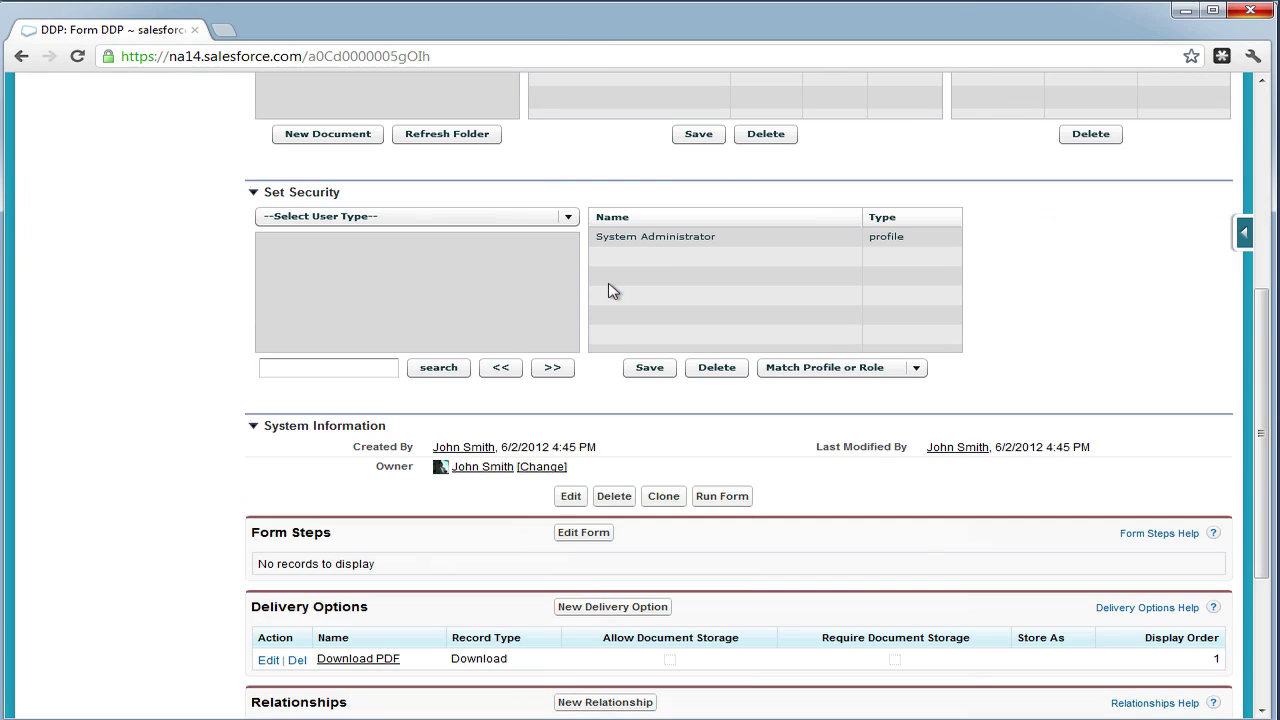
pyautogui.click(562, 539)
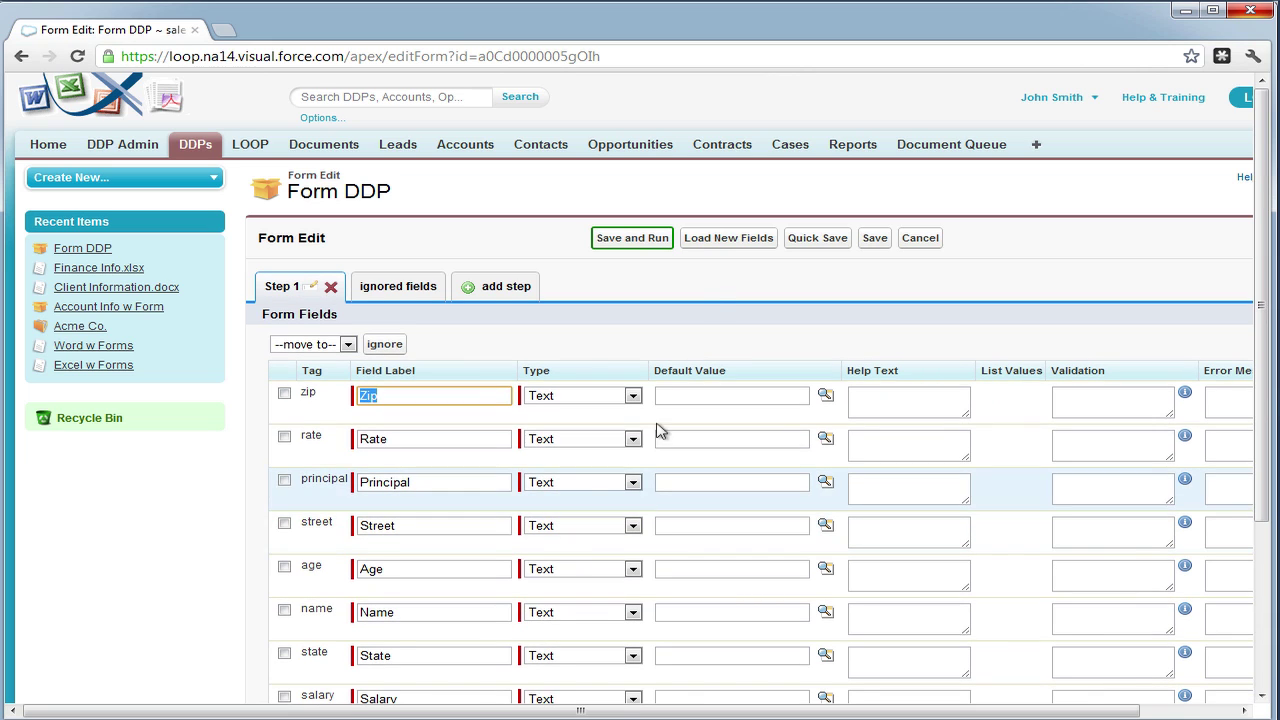
# - Quick-save the form and rename Step 1 to 'Client Information'
pyautogui.click(805, 238)
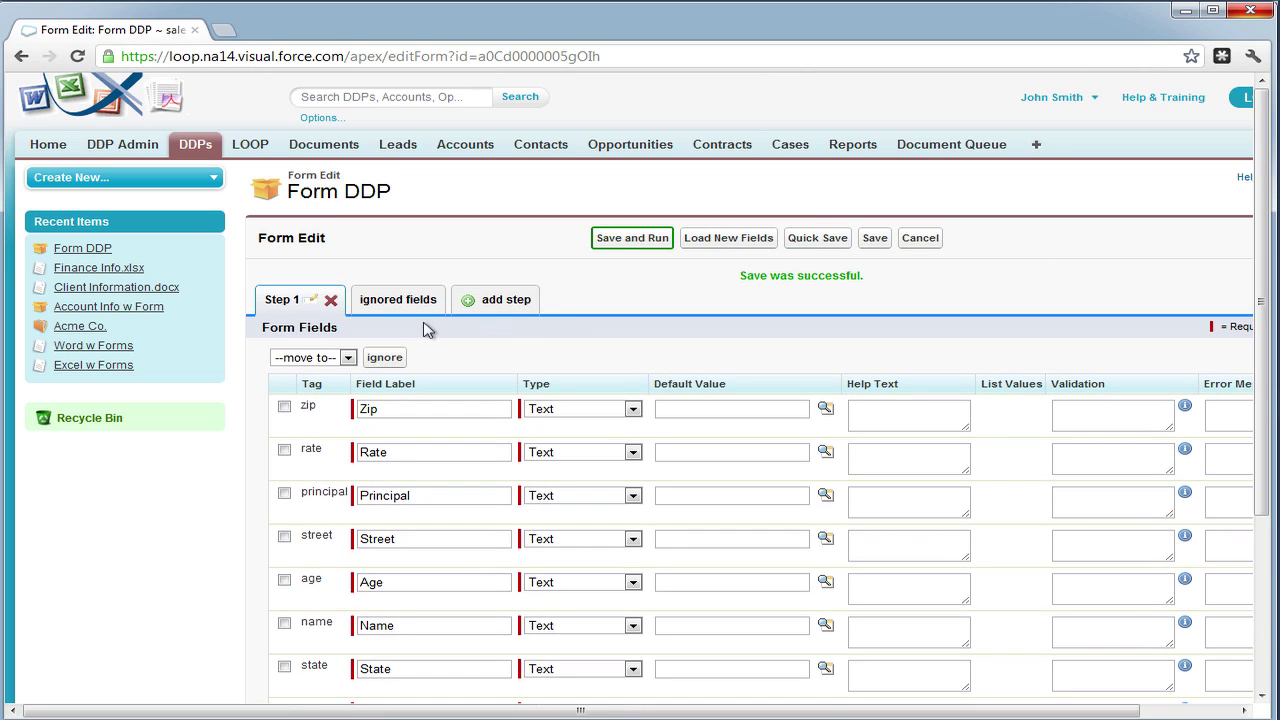
pyautogui.click(313, 299)
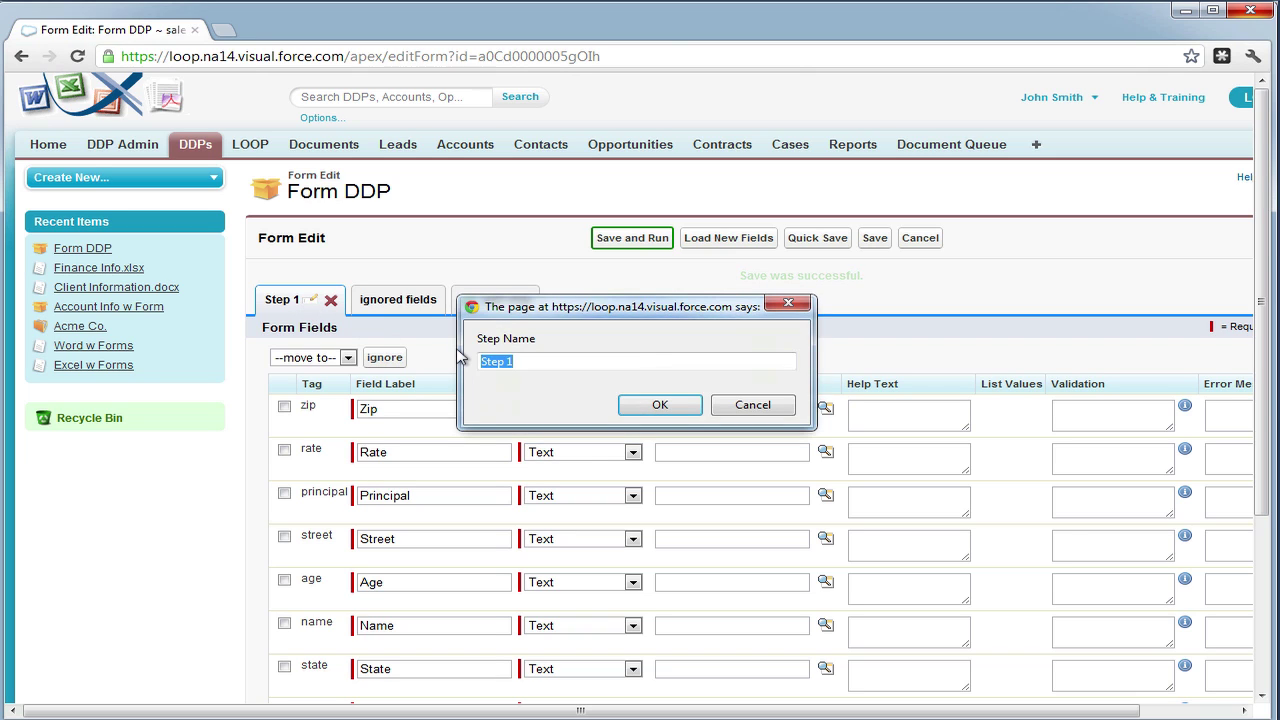
pyautogui.write('Client Informato')
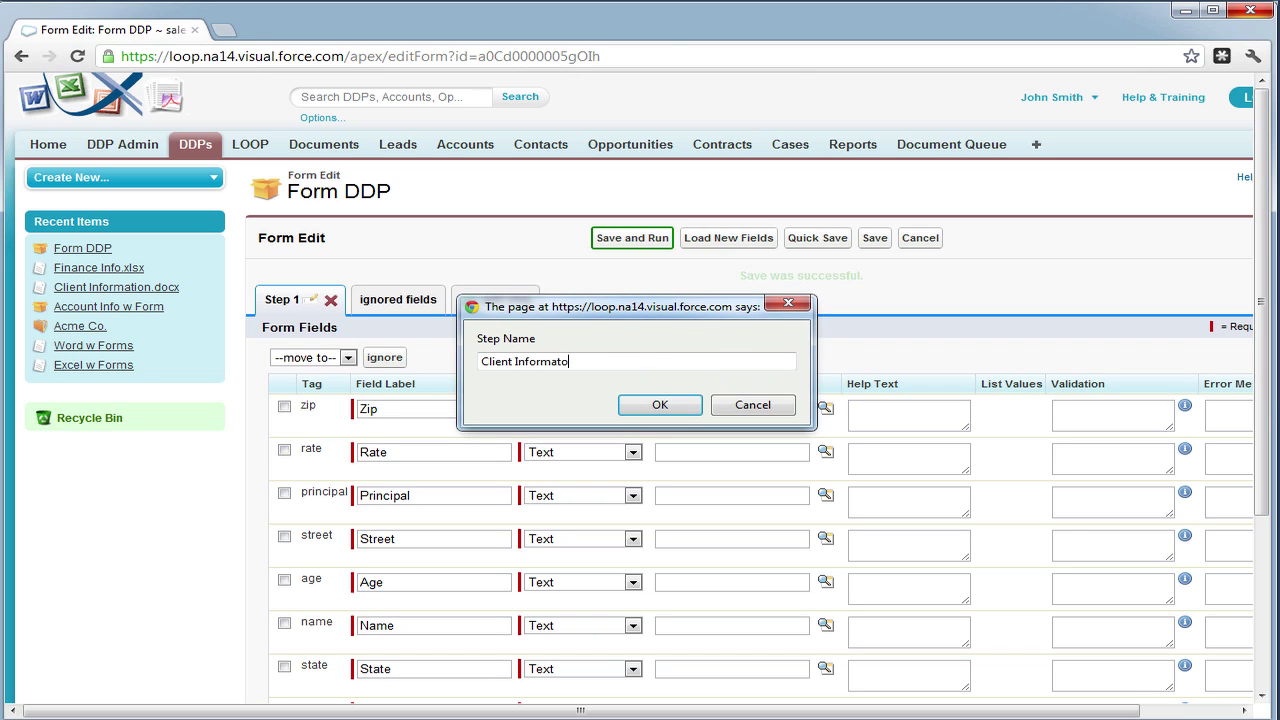
pyautogui.write('iion')
pyautogui.press('Return')
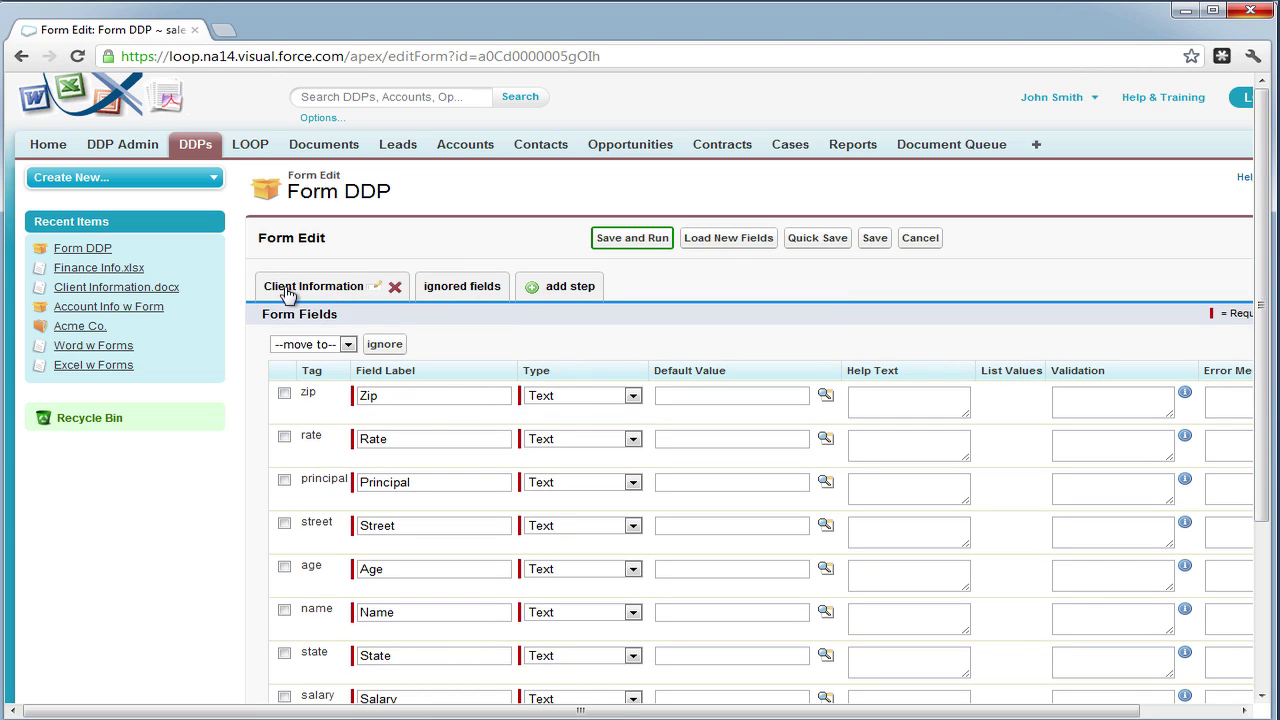
# - Add a second step named 'Finance Information' and quick-save the form
pyautogui.click(566, 287)
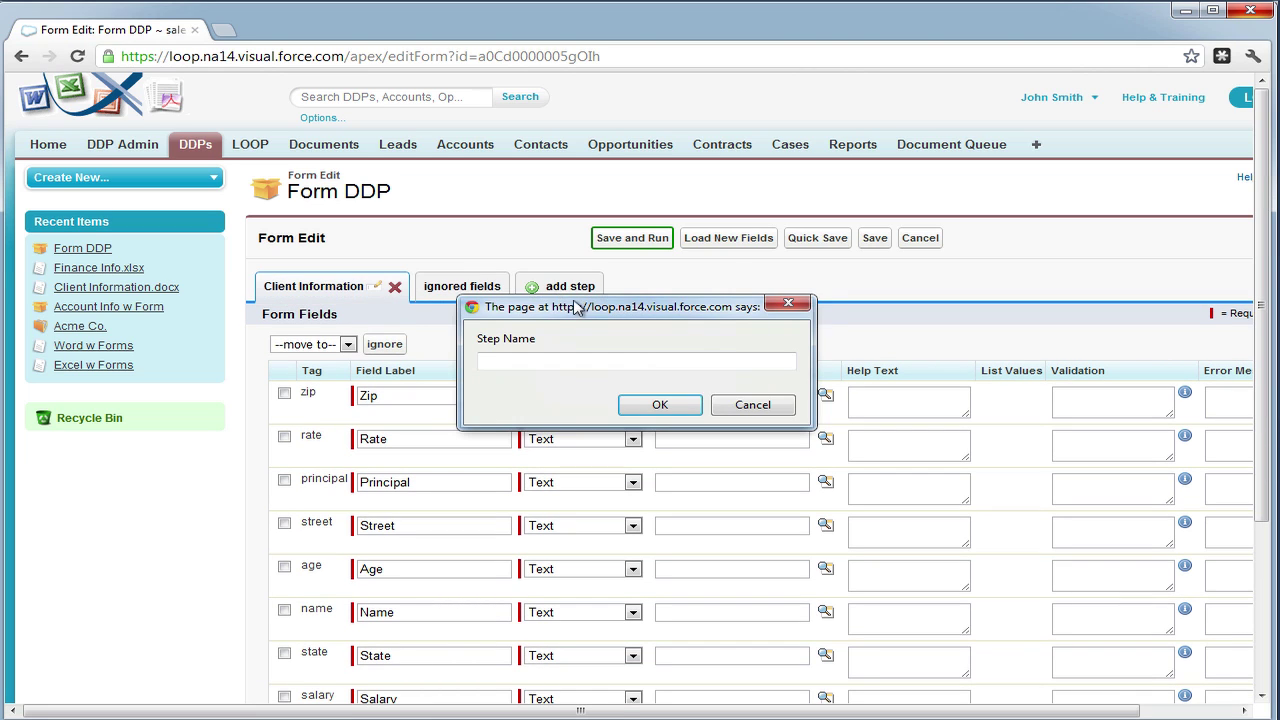
pyautogui.write('Finance Information')
pyautogui.press('Return')
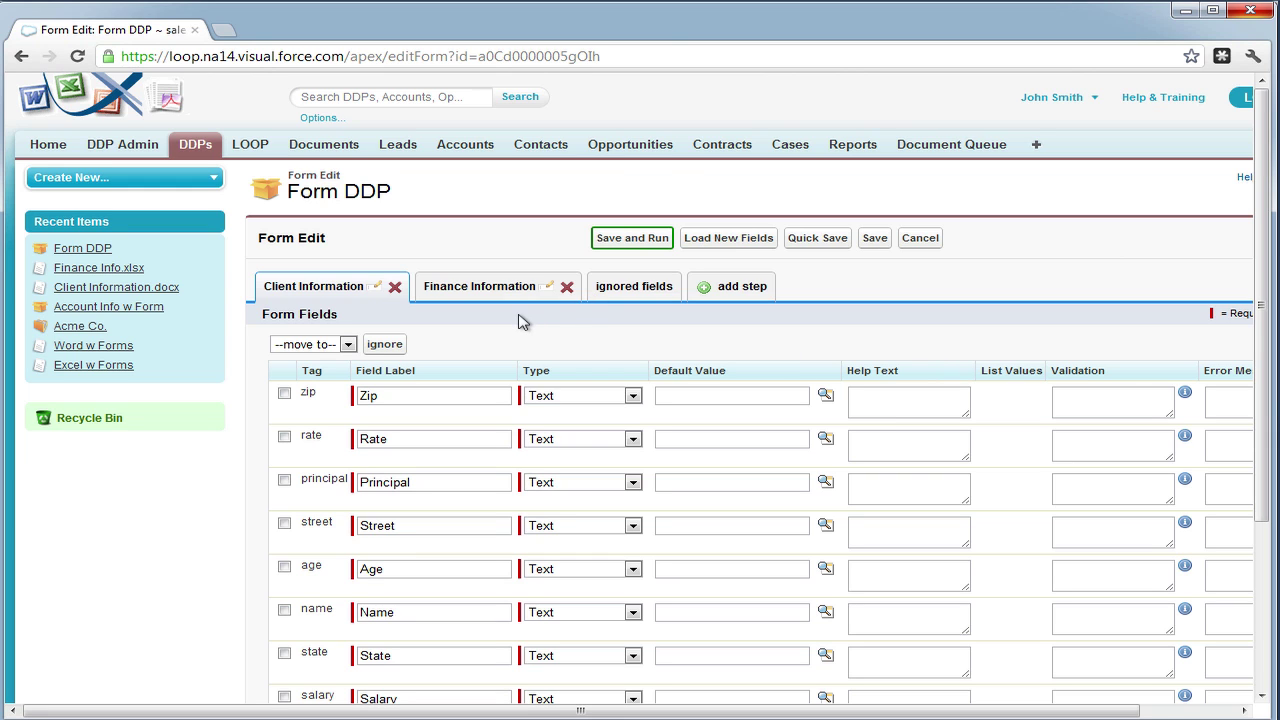
pyautogui.scroll(-2, 520, 318)
pyautogui.click(809, 155)
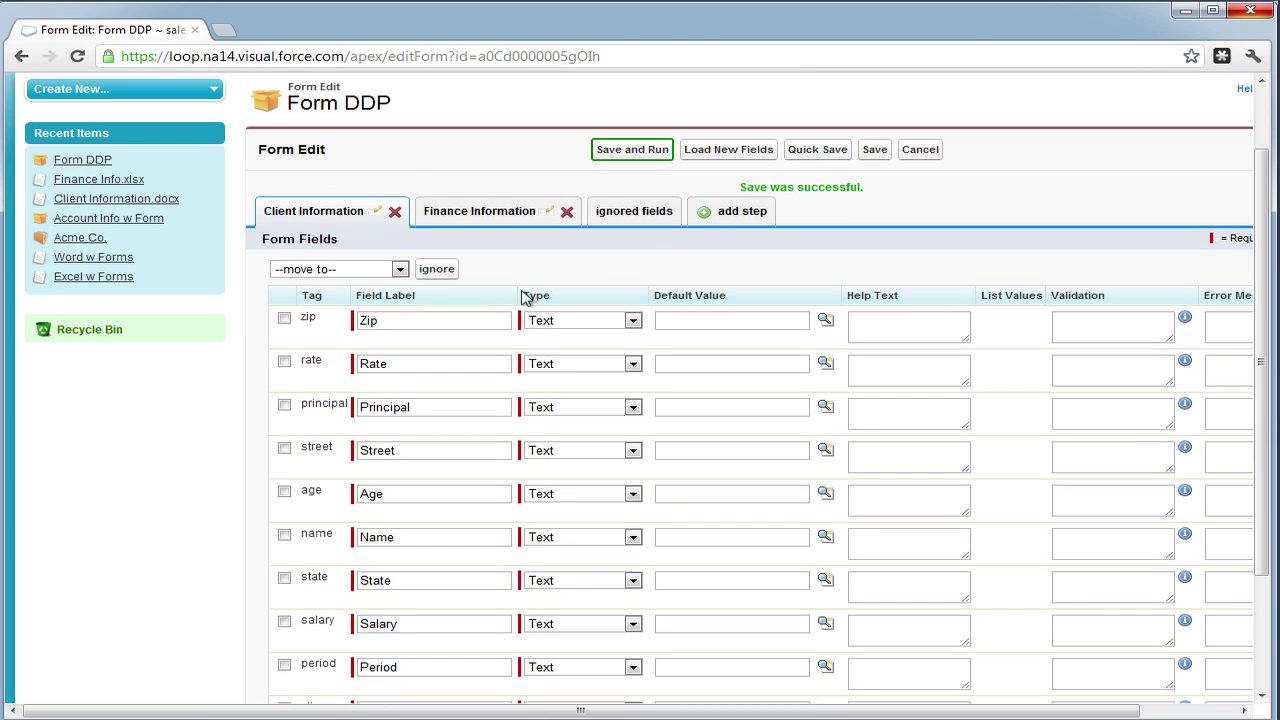
# - Tick the principal and rate fields for moving
pyautogui.scroll(-2, 522, 296)
pyautogui.click(285, 317)
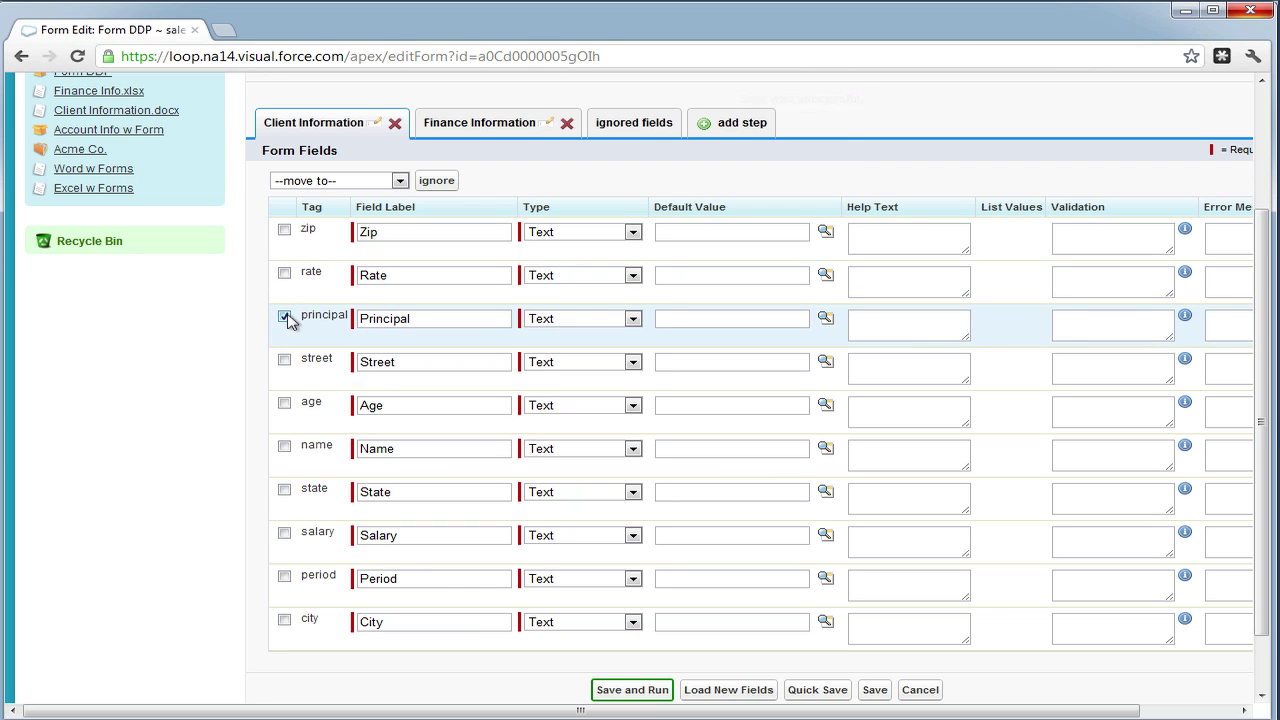
pyautogui.click(285, 262)
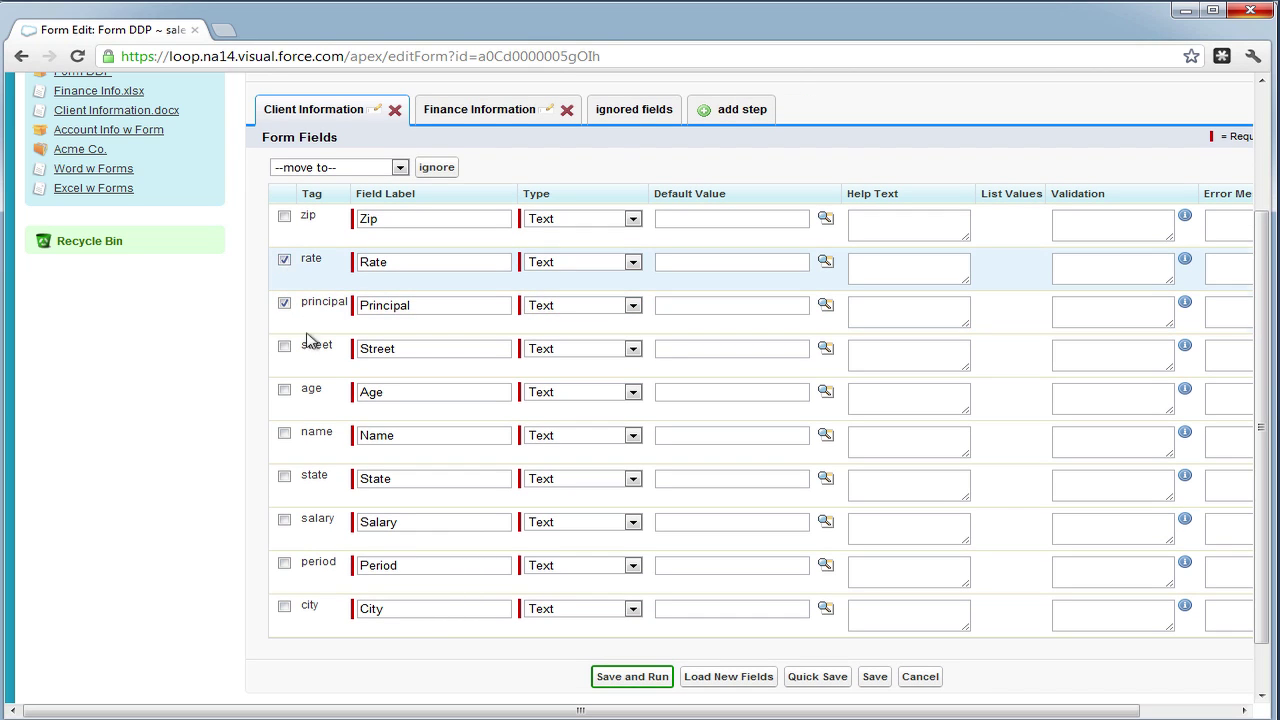
# - Move the rate, principal and period fields to the Finance Information step
pyautogui.click(285, 563)
pyautogui.click(399, 167)
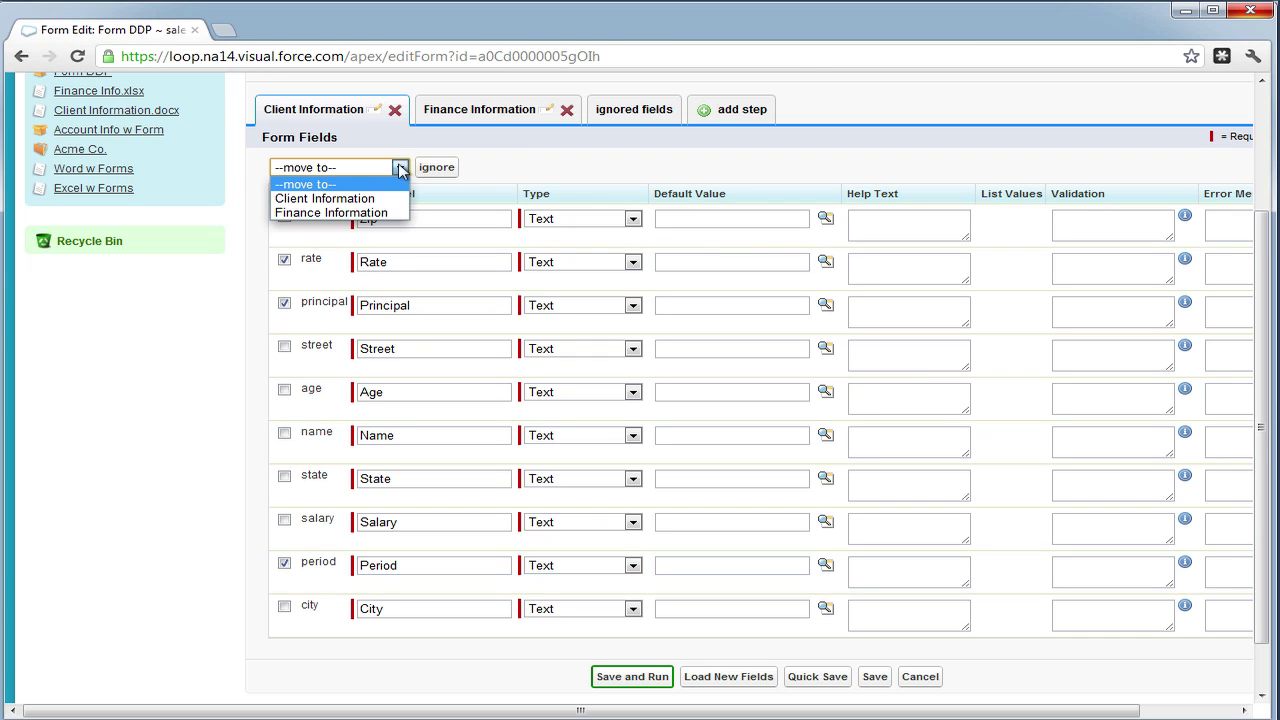
pyautogui.click(378, 213)
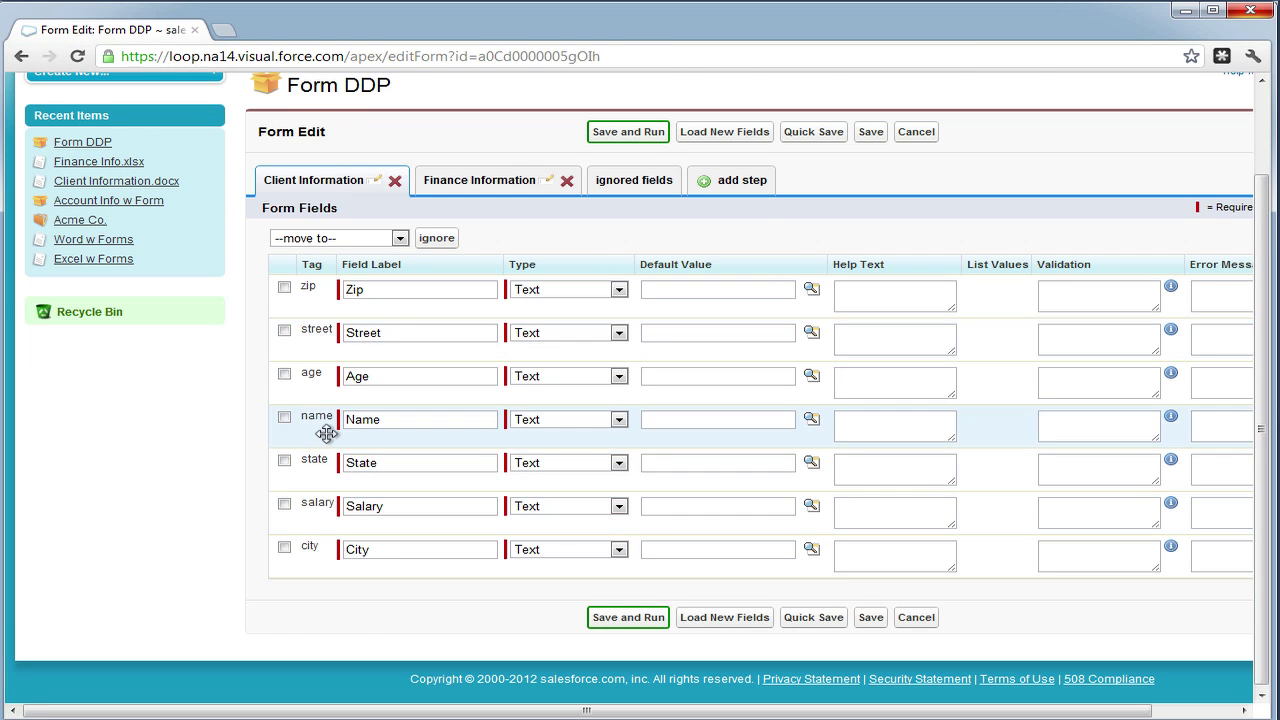
# - Reorder Client Information fields to name, age, salary, street, city, state, zip
pyautogui.moveTo(329, 425); pyautogui.dragTo(329, 333)
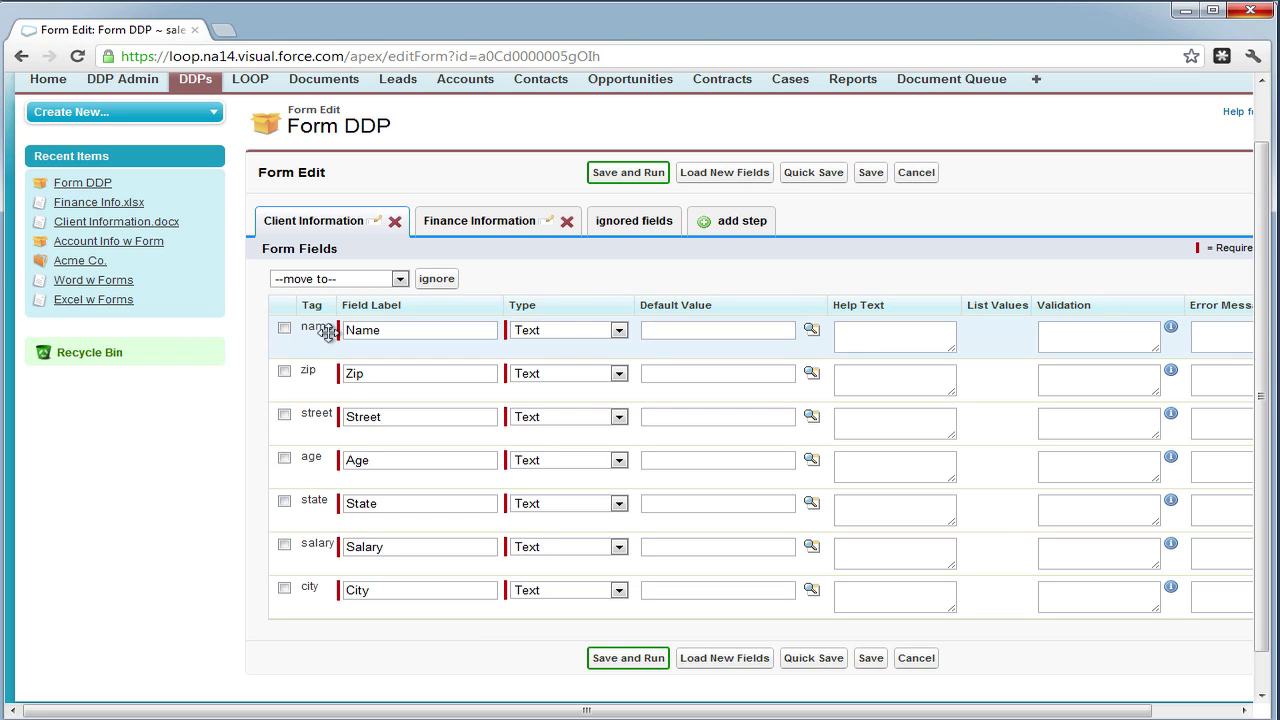
pyautogui.moveTo(321, 458); pyautogui.dragTo(324, 367)
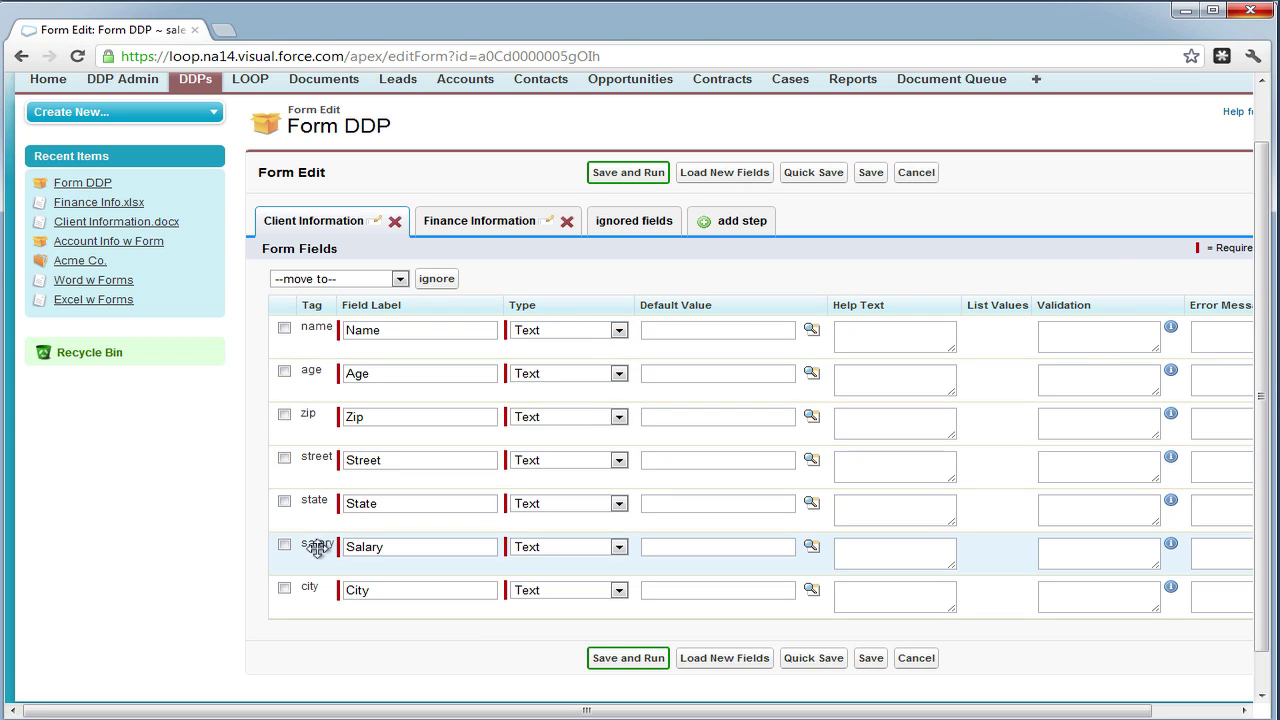
pyautogui.moveTo(315, 545); pyautogui.dragTo(316, 412)
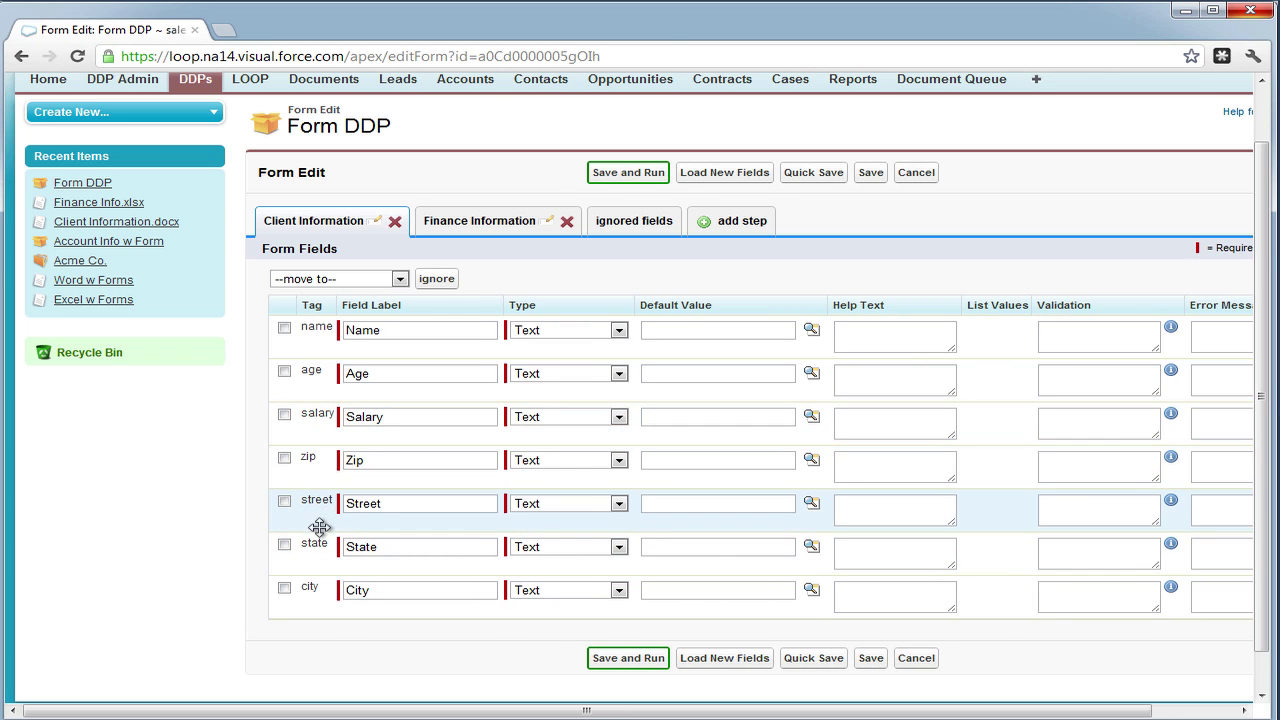
pyautogui.moveTo(320, 497); pyautogui.dragTo(324, 462)
pyautogui.moveTo(318, 589); pyautogui.dragTo(321, 503)
pyautogui.moveTo(320, 550); pyautogui.dragTo(323, 604)
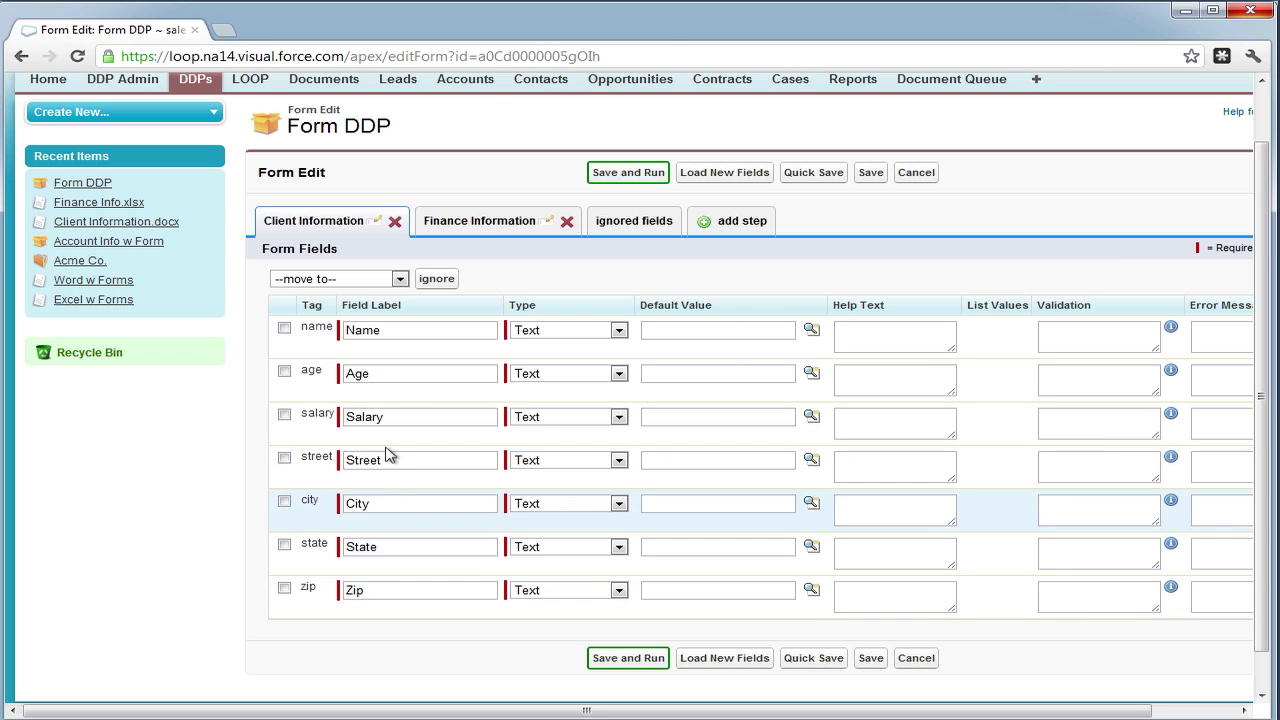
# - Relabel the name field 'Full Name' and quick-save the form
pyautogui.moveTo(400, 331); pyautogui.dragTo(343, 331)
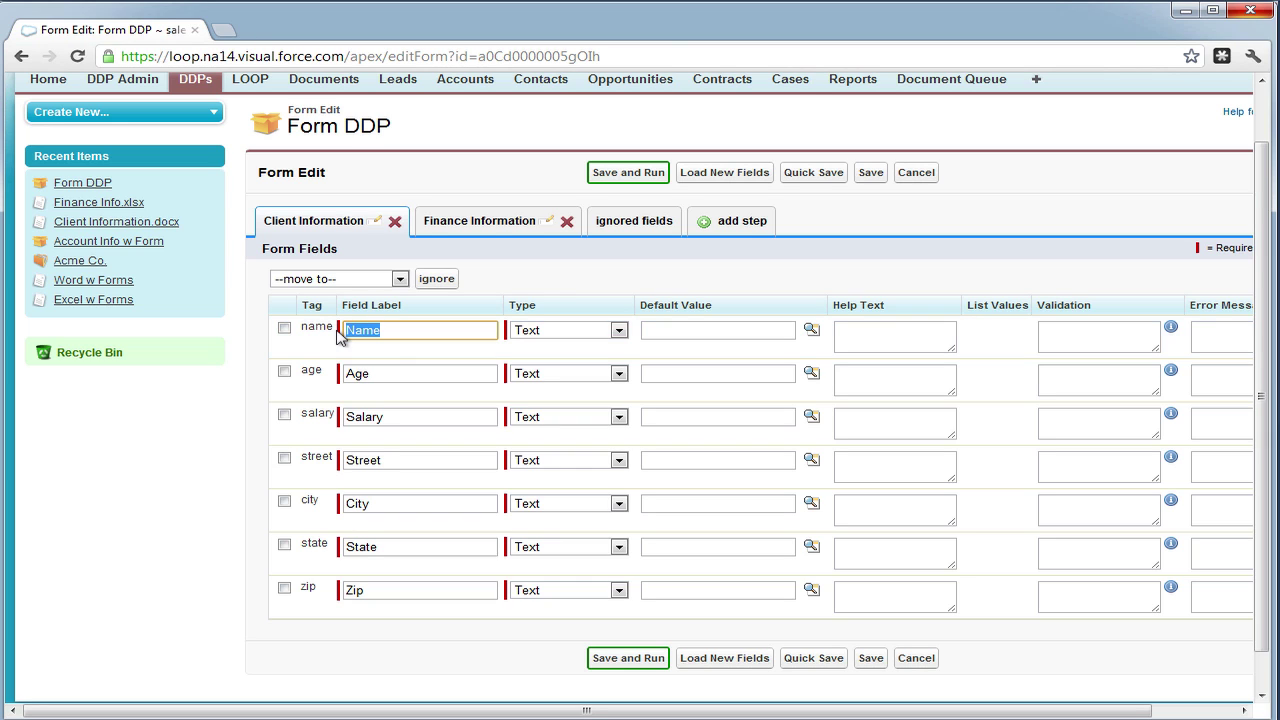
pyautogui.write('Full Nam')
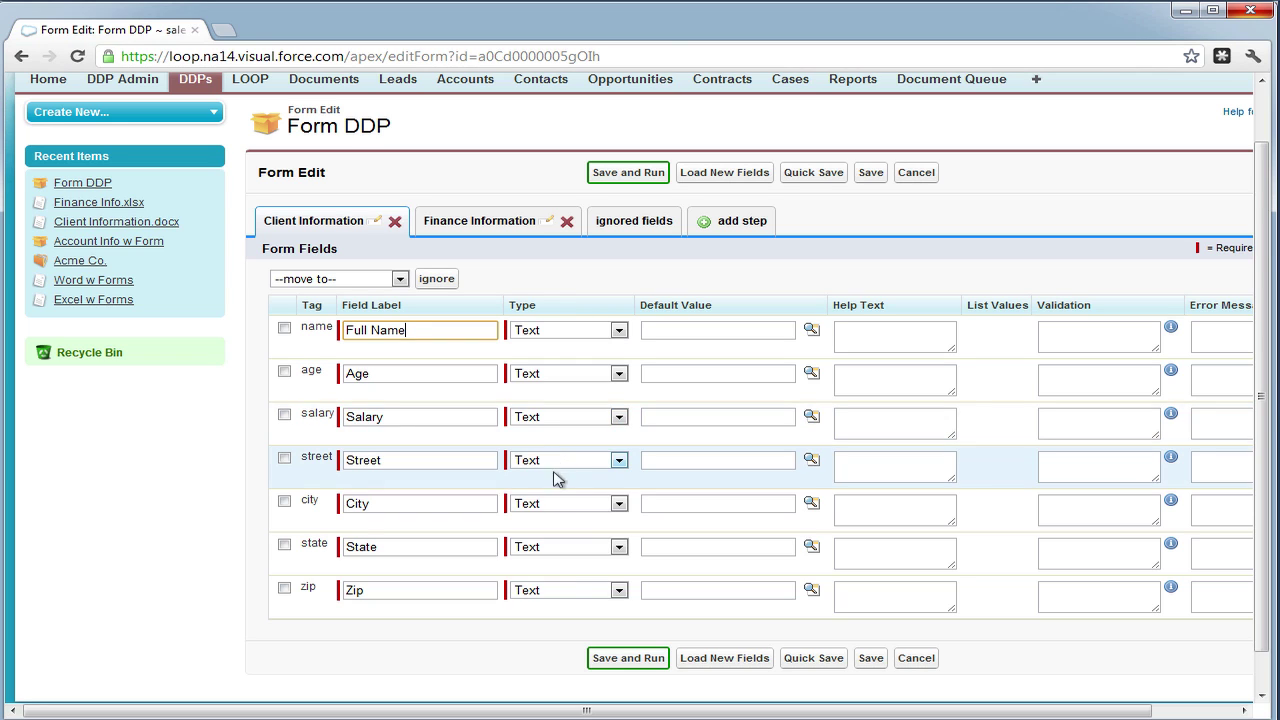
pyautogui.click(571, 591)
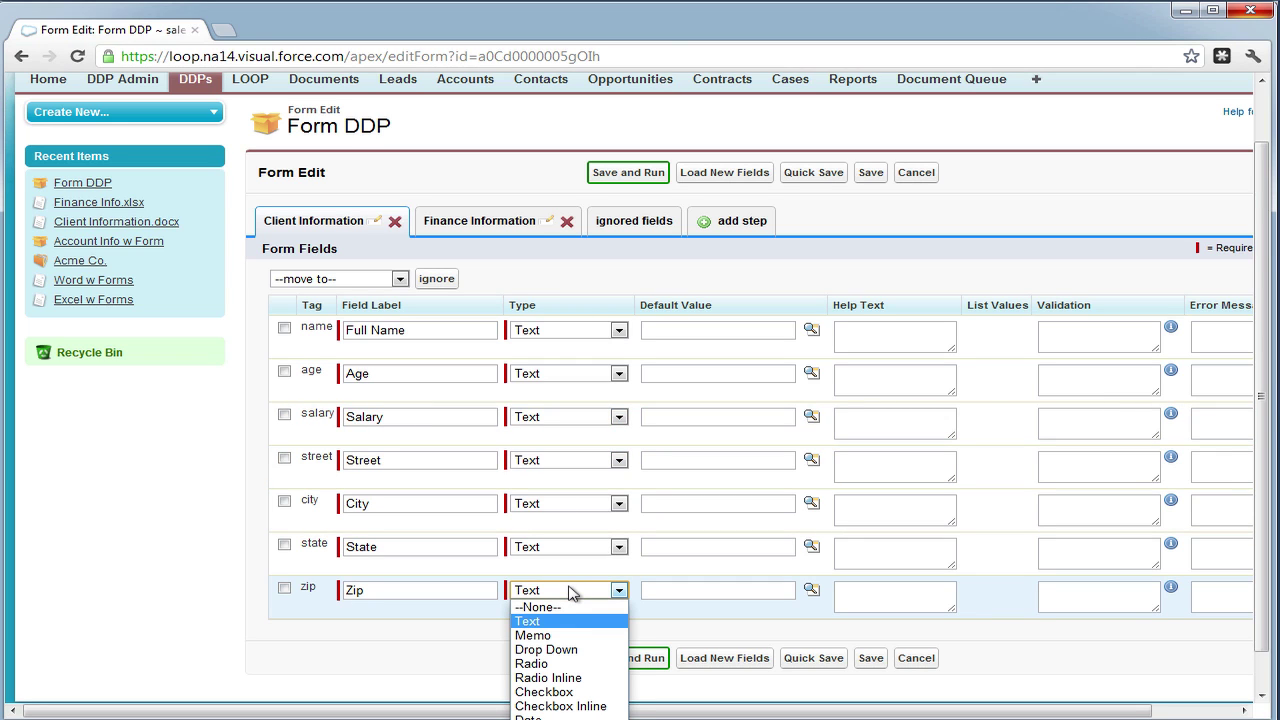
pyautogui.click(571, 591)
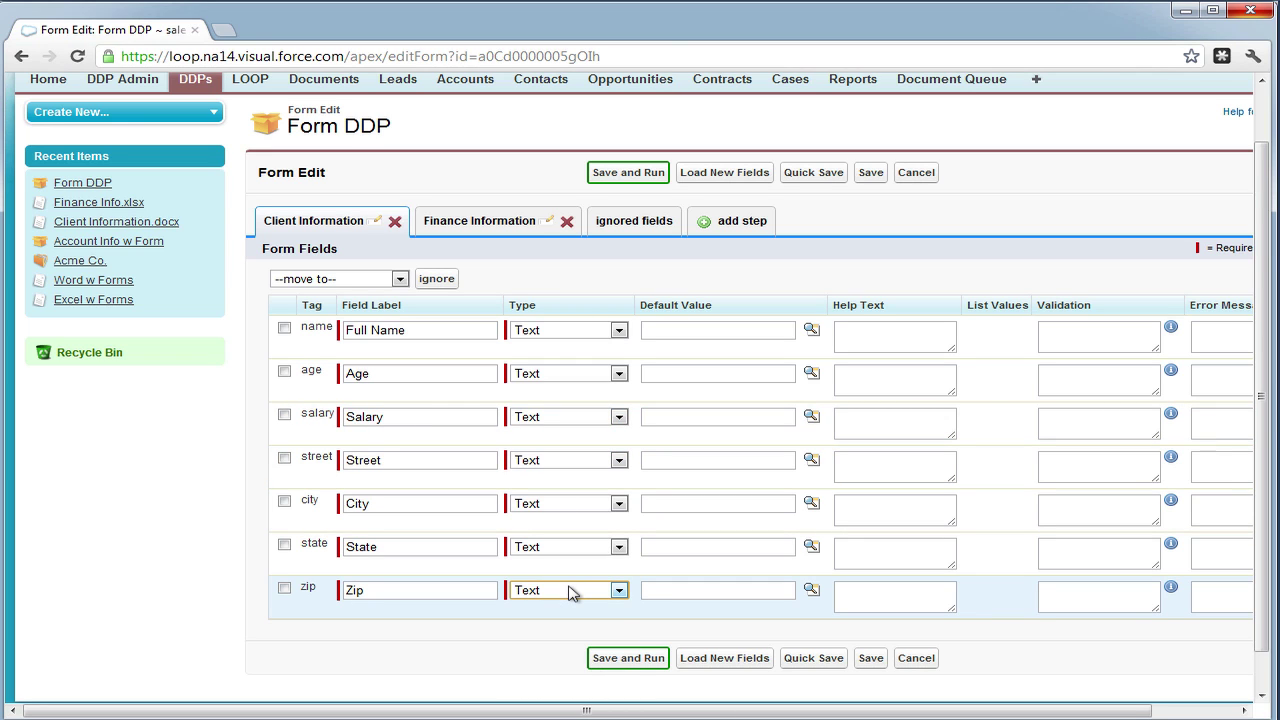
pyautogui.click(806, 176)
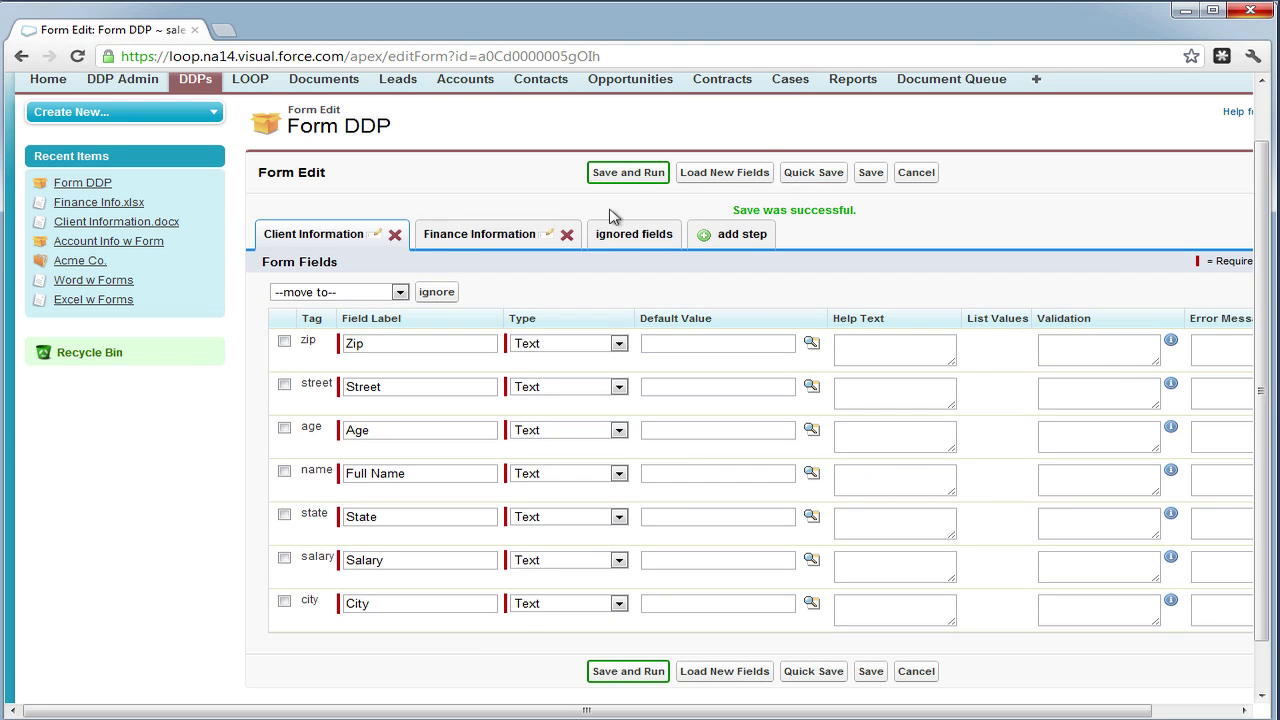
# - On Finance Information, move principal above rate and make Period a Drop Down
pyautogui.click(455, 237)
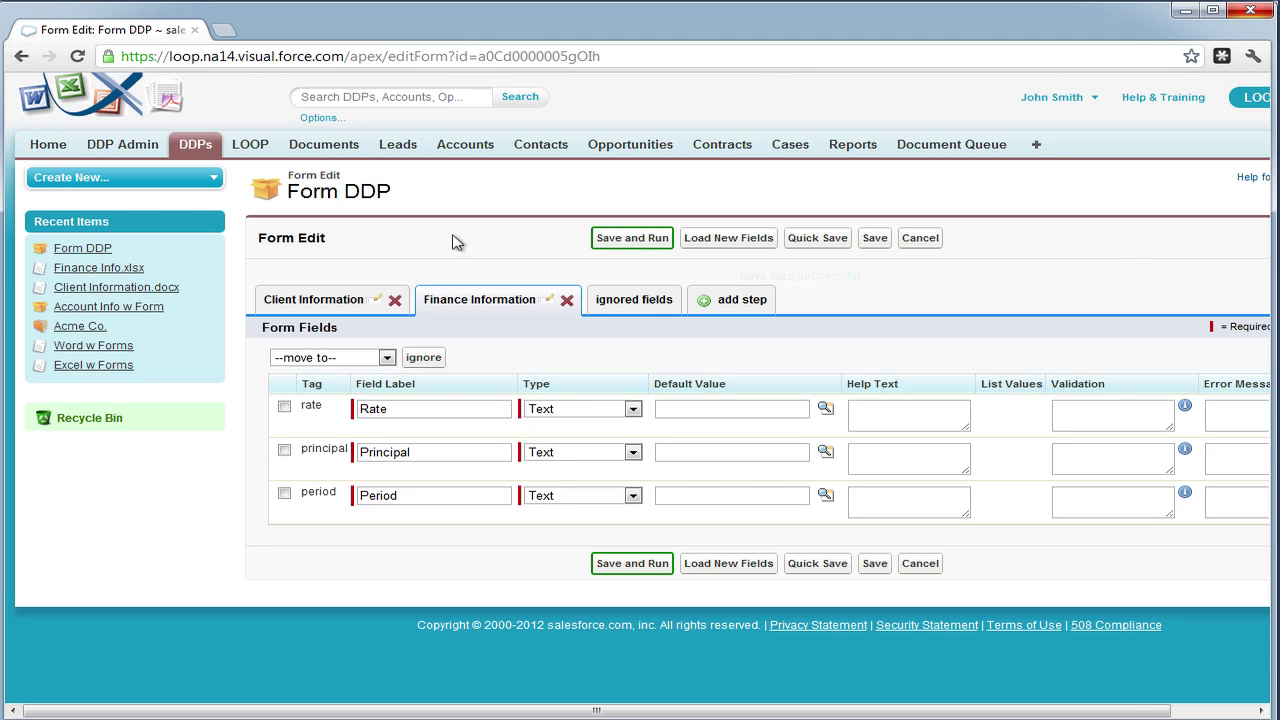
pyautogui.moveTo(417, 458); pyautogui.dragTo(417, 395)
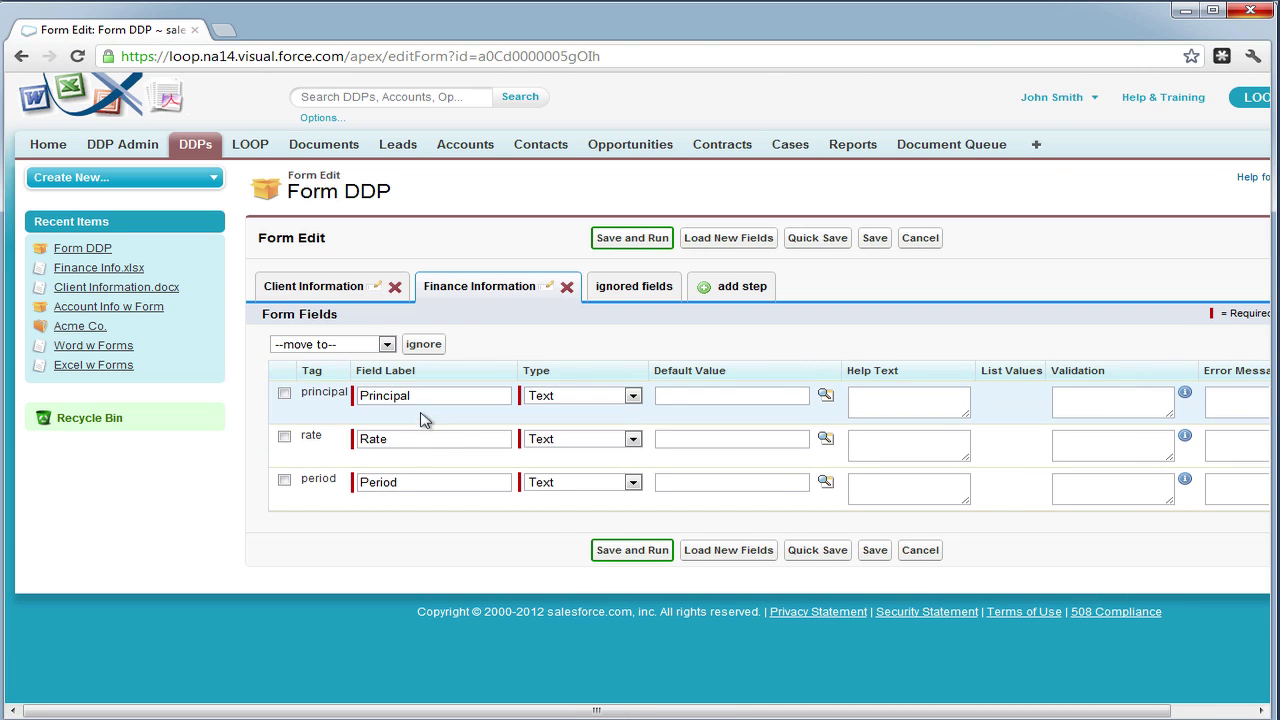
pyautogui.click(556, 484)
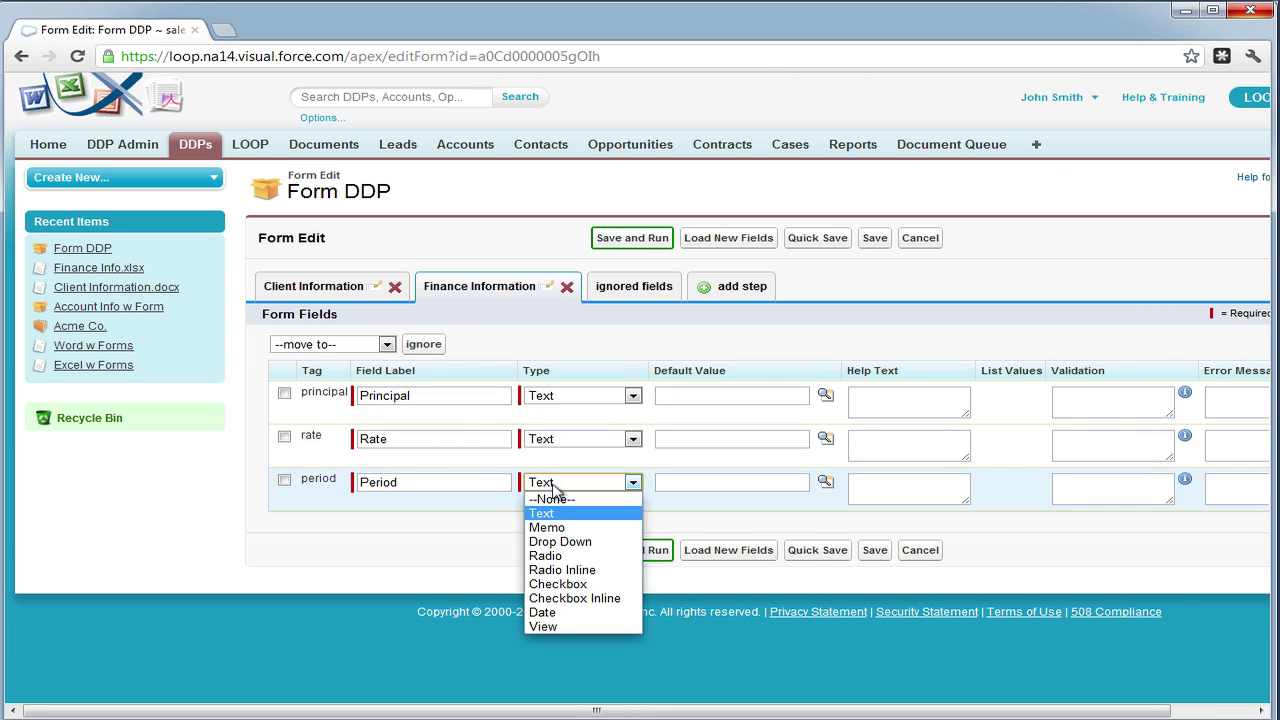
pyautogui.press('Escape')
pyautogui.press('Down')
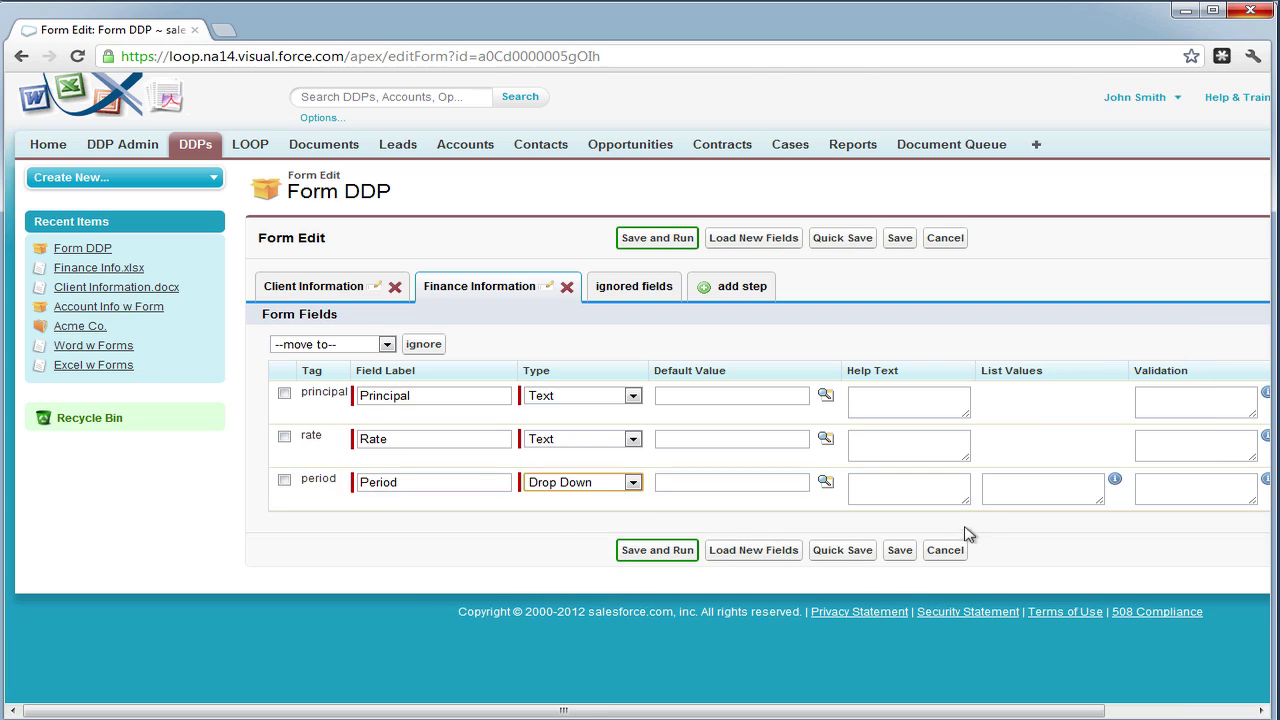
# - Enter Period's list values 12,12, 24,24, 36,36, 48,48 and 60,60, one per line
pyautogui.click(1003, 490)
pyautogui.write('12')
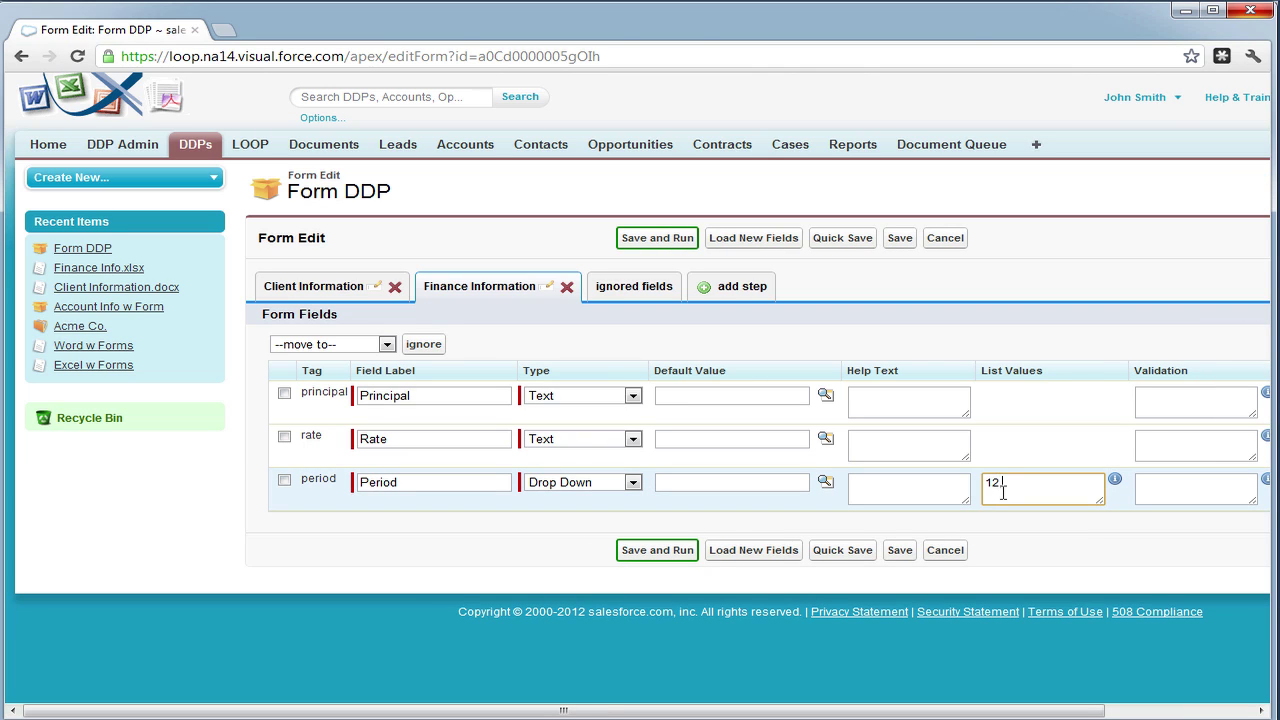
pyautogui.write(',12')
pyautogui.write(' 24,24')
pyautogui.press('Return')
pyautogui.write('36,36')
pyautogui.press('Return')
pyautogui.write('48,48')
pyautogui.press('Return')
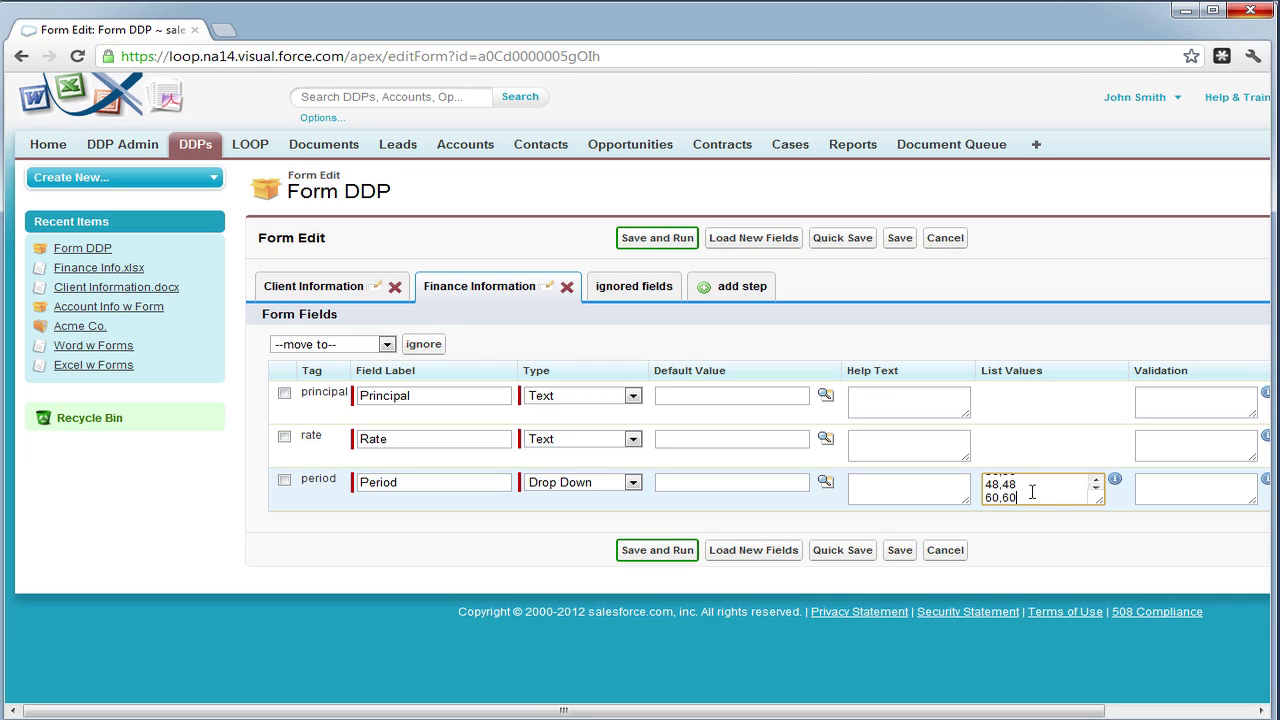
pyautogui.moveTo(1030, 497); pyautogui.dragTo(988, 483)
pyautogui.click(1012, 485)
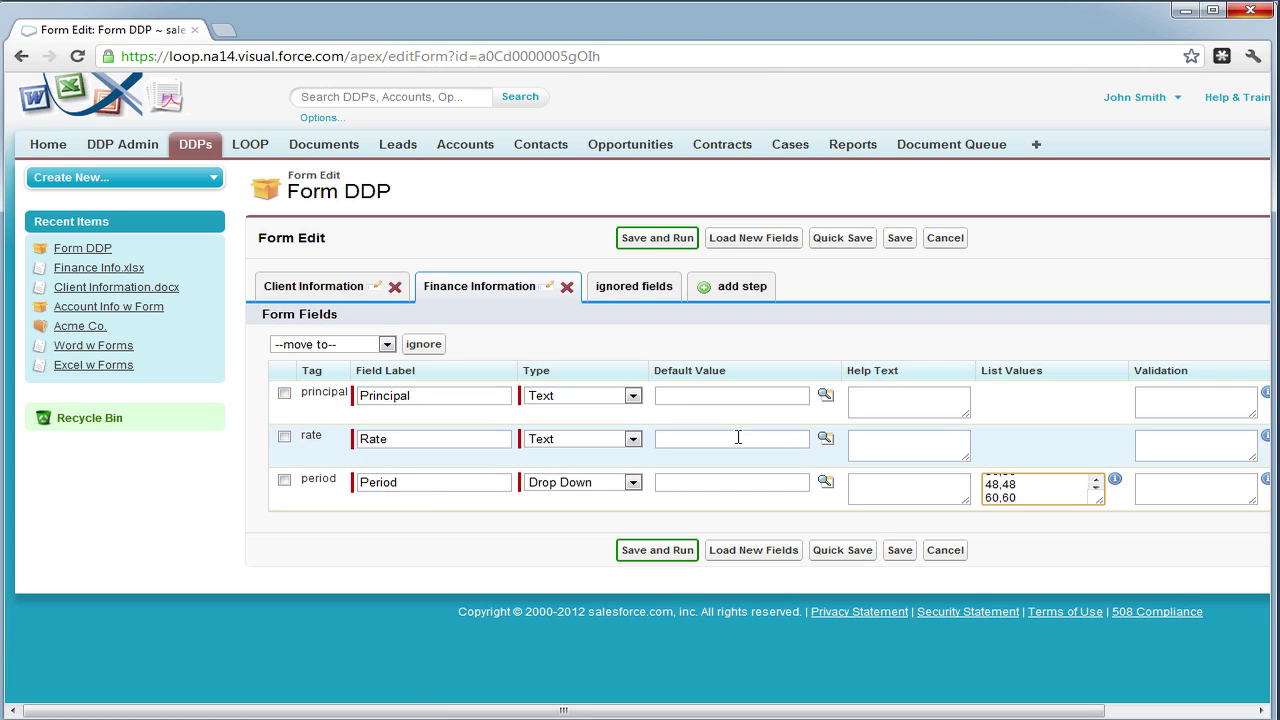
pyautogui.click(733, 398)
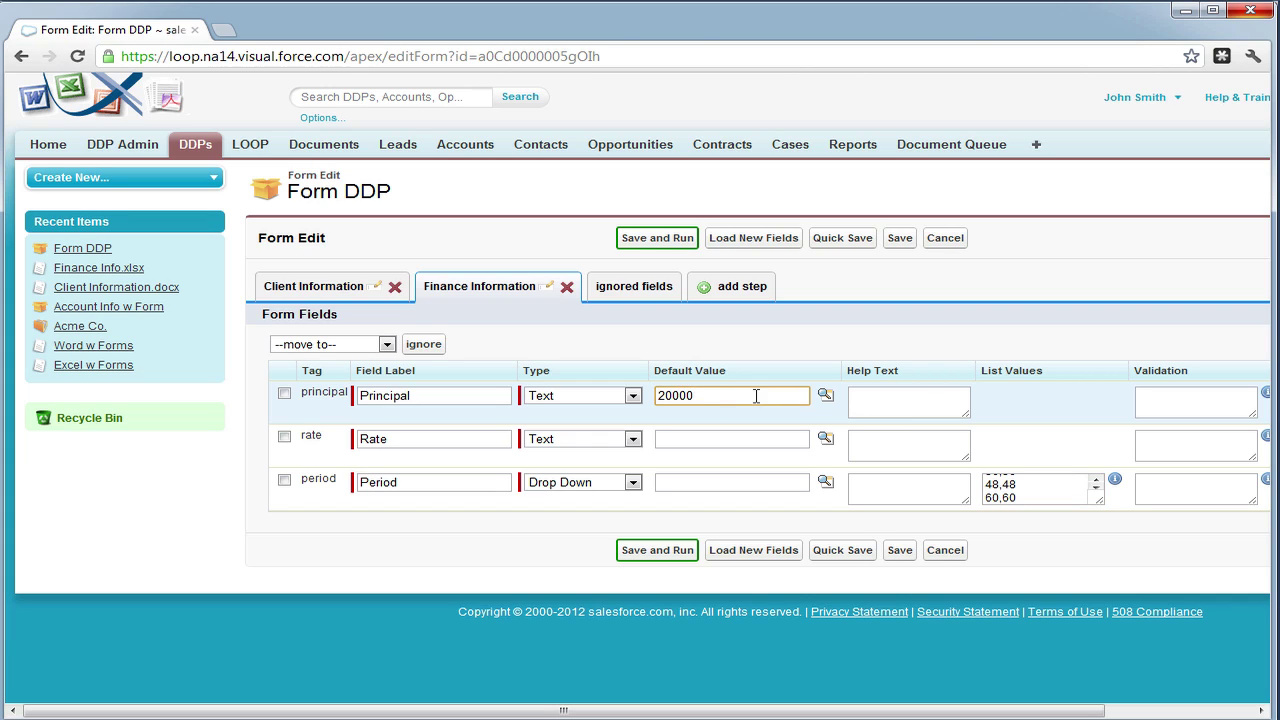
# - Give Rate a default value of 4.5 and save the Form DDP field settings
pyautogui.click(725, 445)
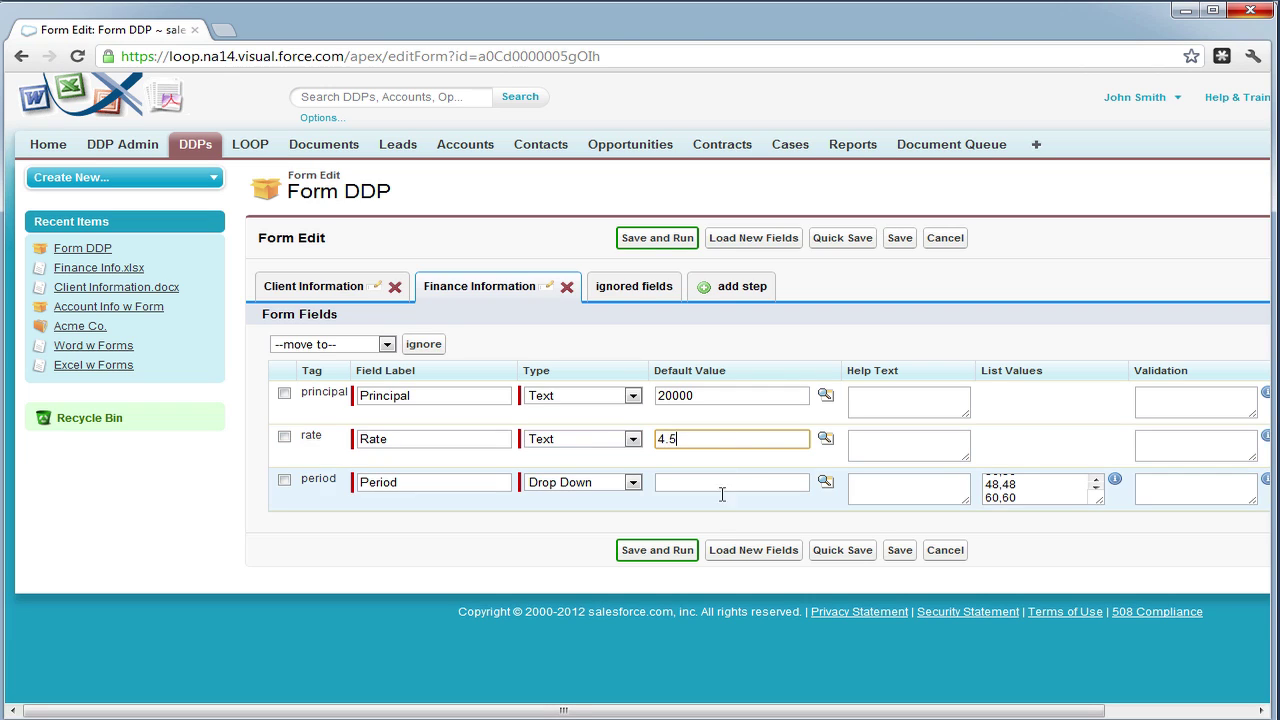
pyautogui.click(896, 553)
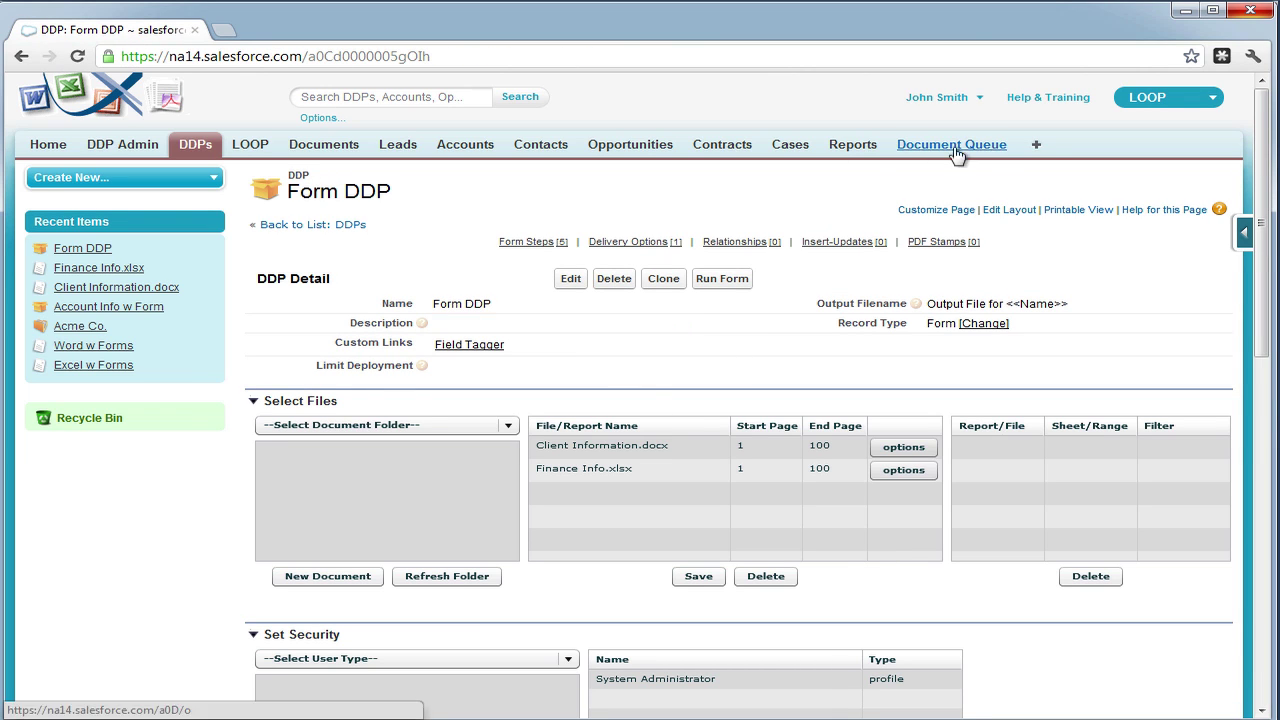
# - Run Form DDP from the DDP Forms tab with Download PDF delivery
pyautogui.click(1040, 148)
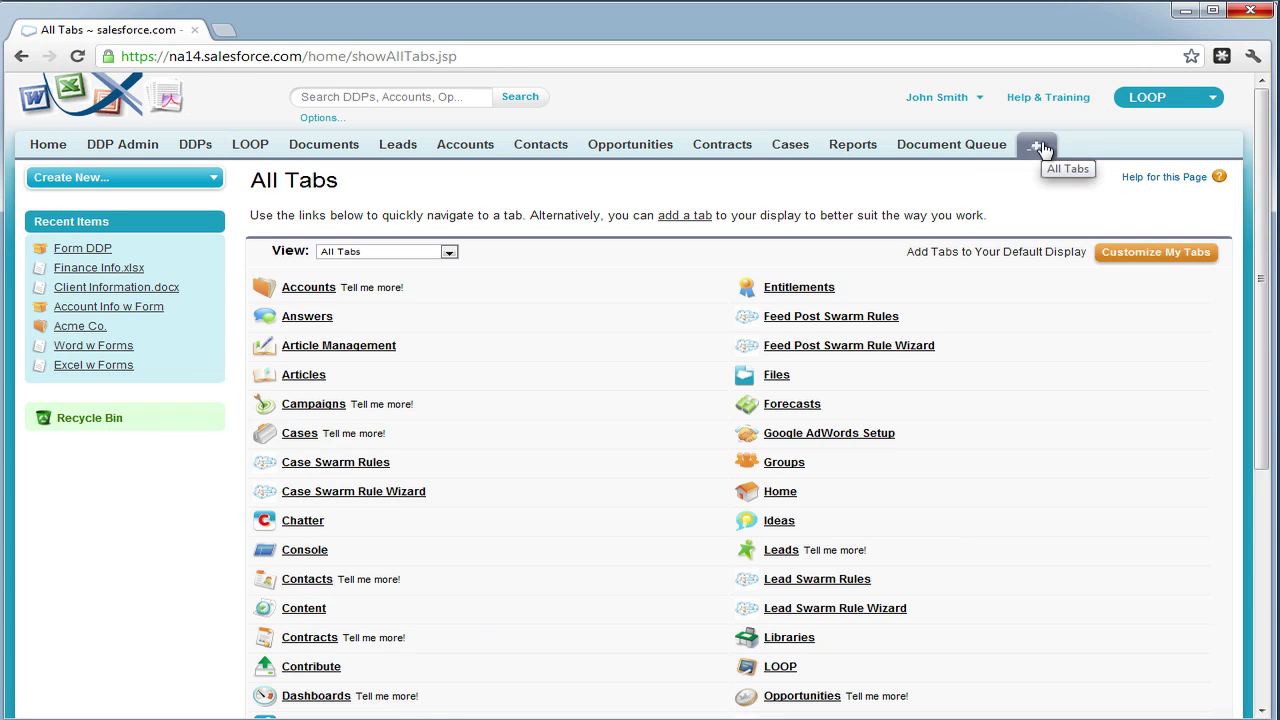
pyautogui.scroll(-3, 468, 410)
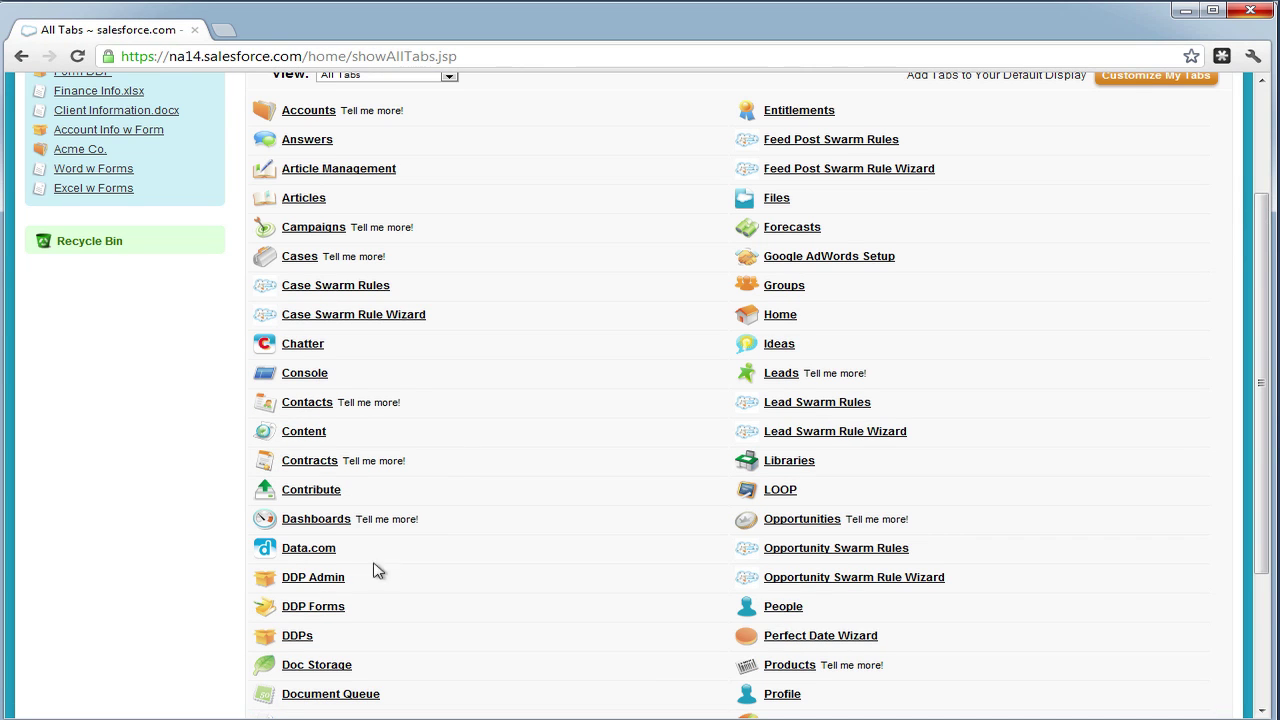
pyautogui.click(338, 607)
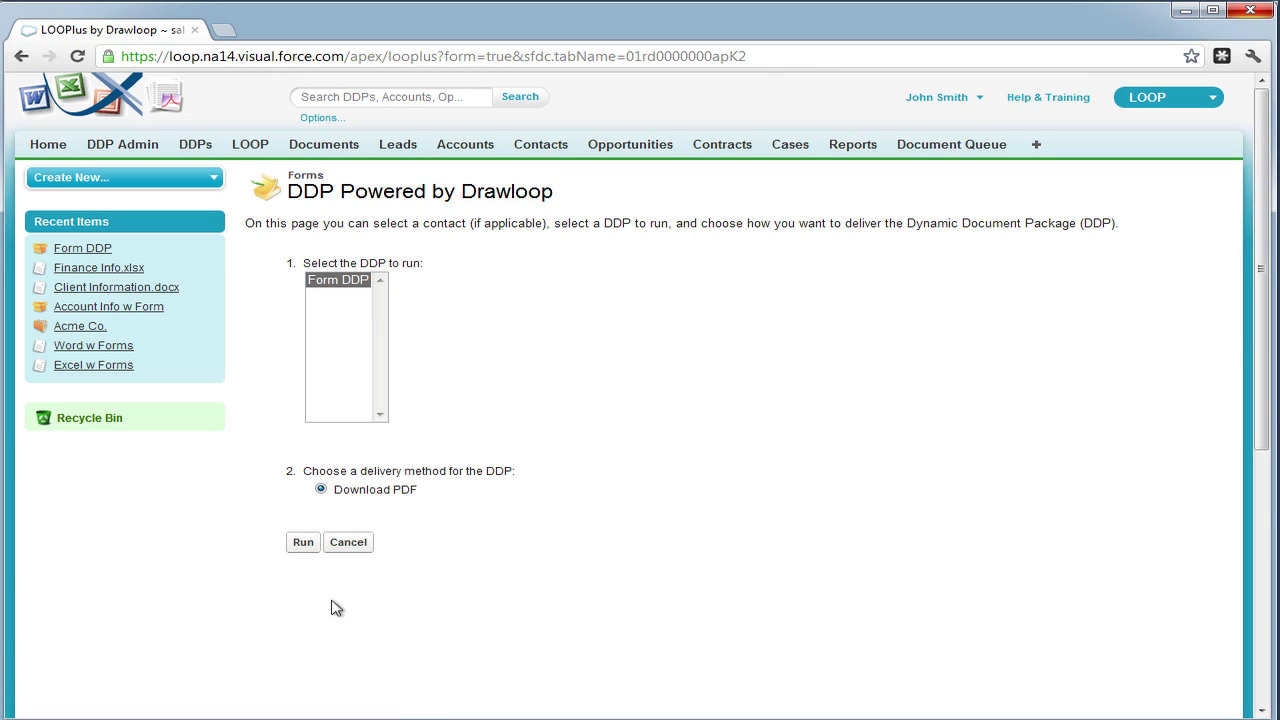
pyautogui.click(303, 546)
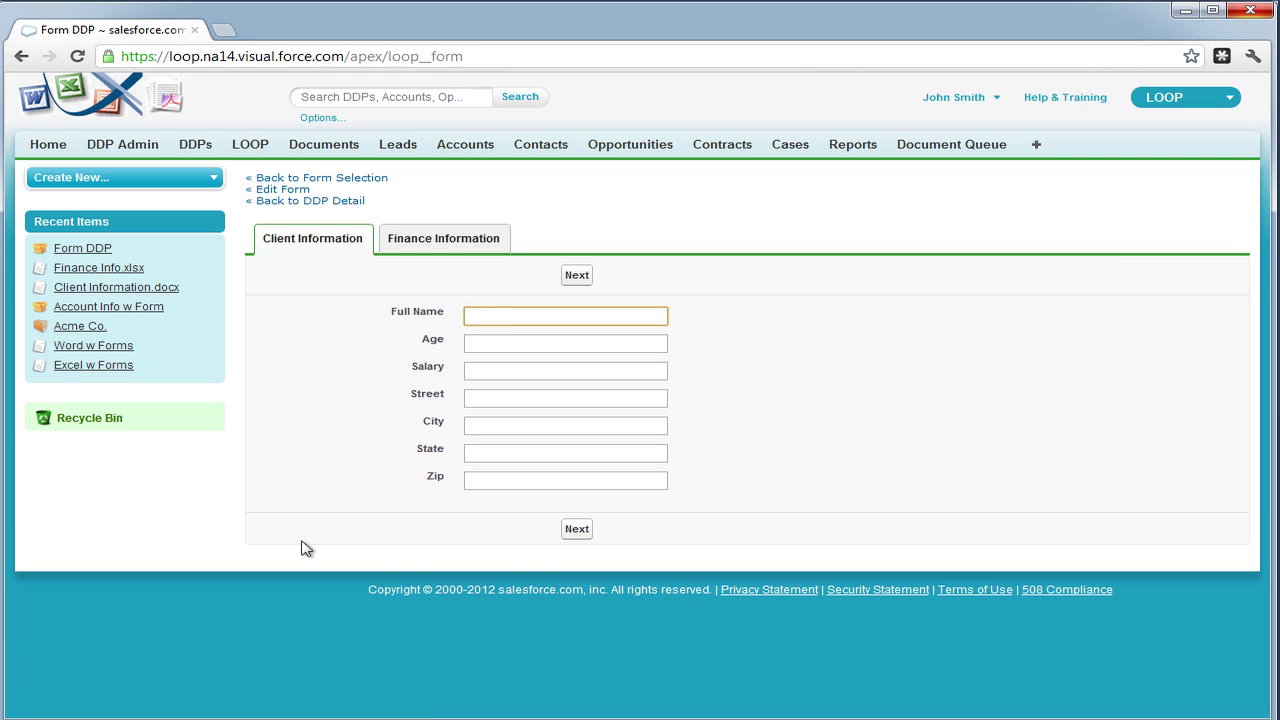
# - Enter the client's full name, age 55 and salary $65,000
pyautogui.write('John Smith')
pyautogui.press('Tab')
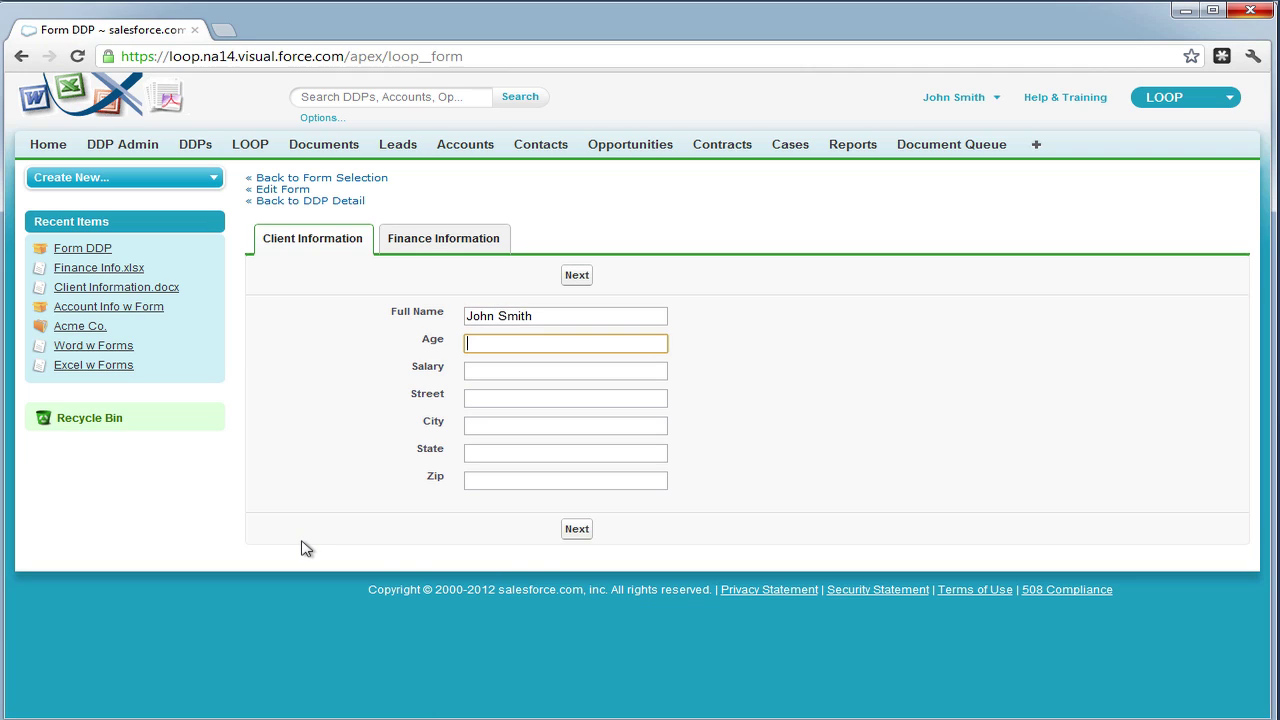
pyautogui.write('55')
pyautogui.press('Tab')
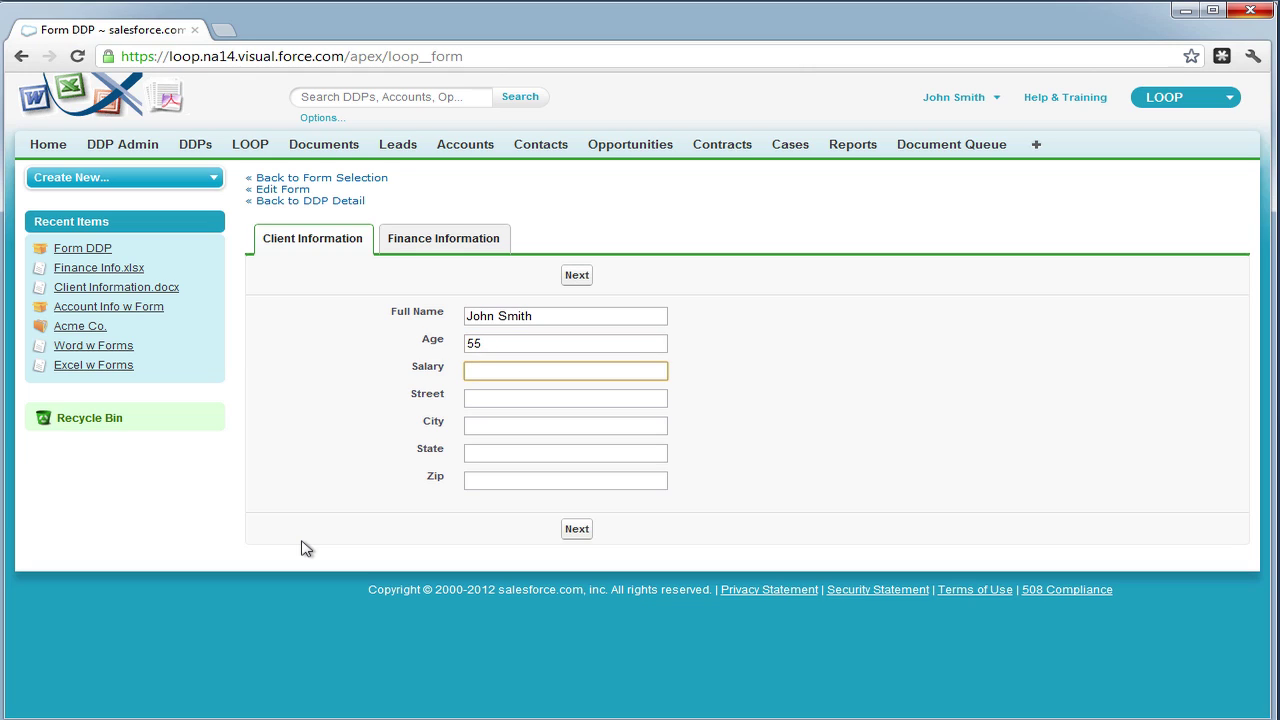
pyautogui.write('65000')
pyautogui.press('Left')
pyautogui.press('Home')
pyautogui.write('$65,')
# - Fill in the client's street, city, state and zip, then continue to Finance Information
pyautogui.click(518, 400)
pyautogui.write('123 Main St.')
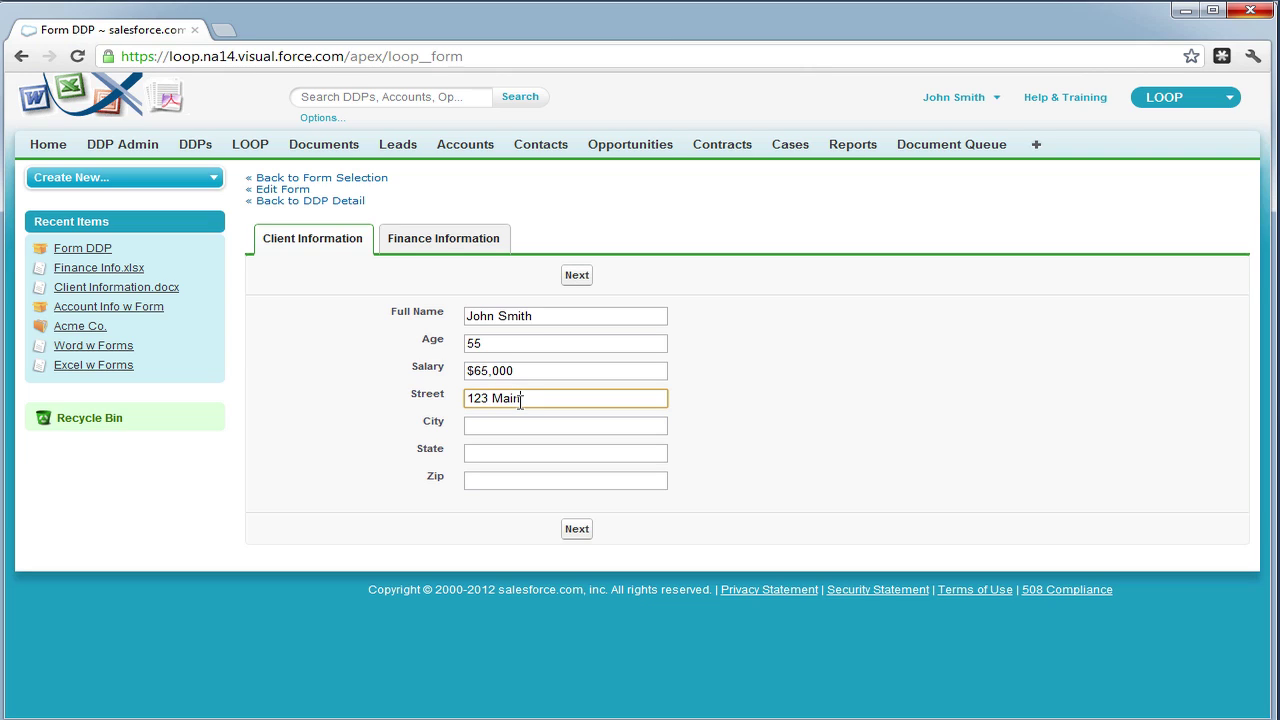
pyautogui.press('Tab')
pyautogui.write('Los Ang')
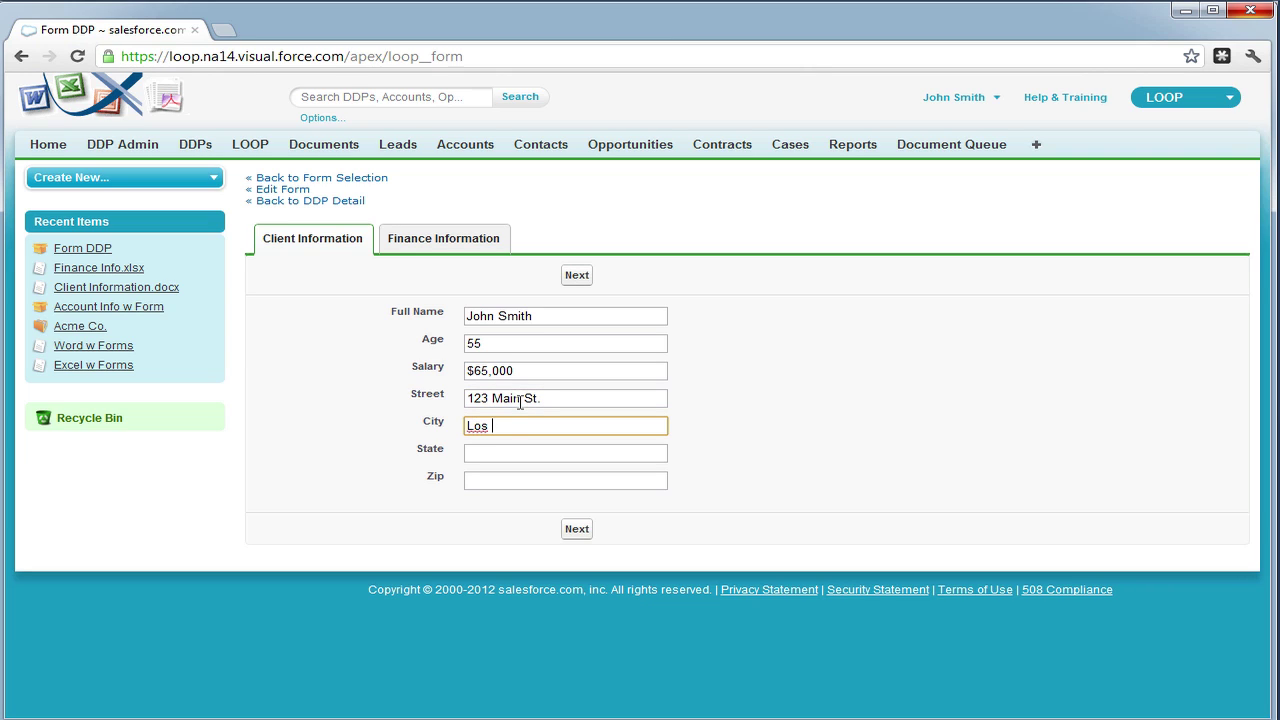
pyautogui.press('Tab')
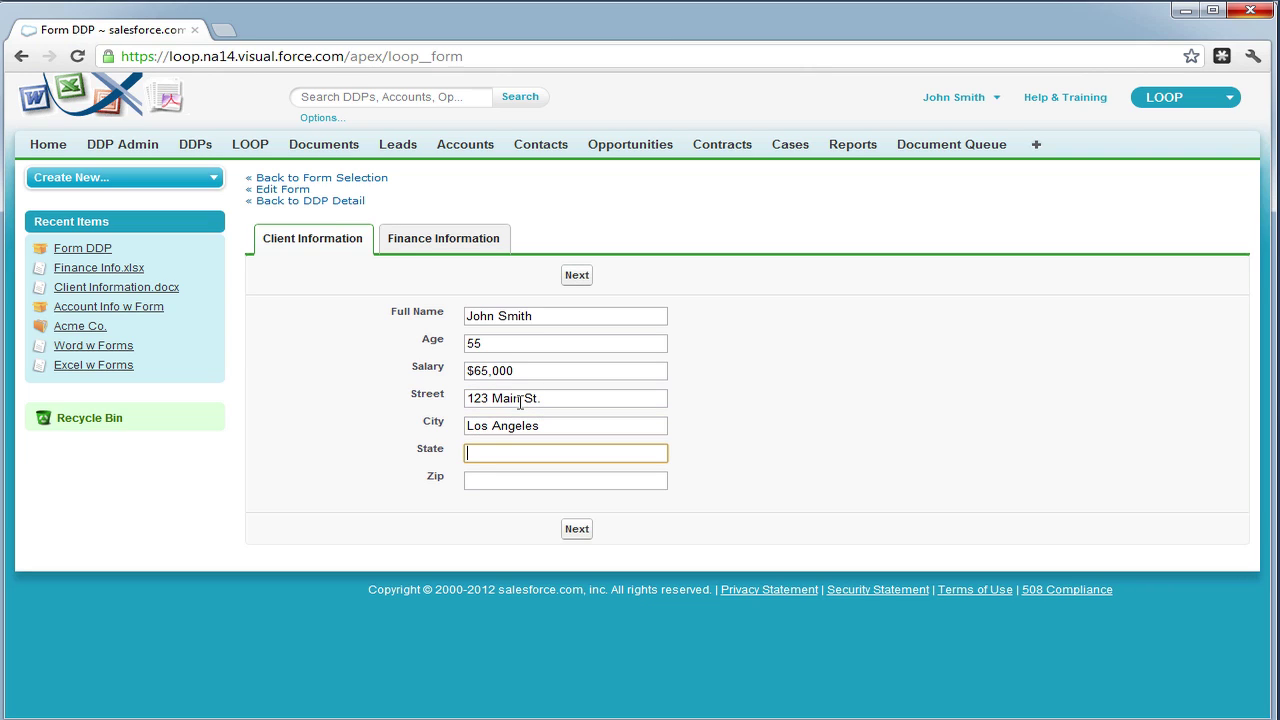
pyautogui.write('CA')
pyautogui.press('Tab')
pyautogui.write('90')
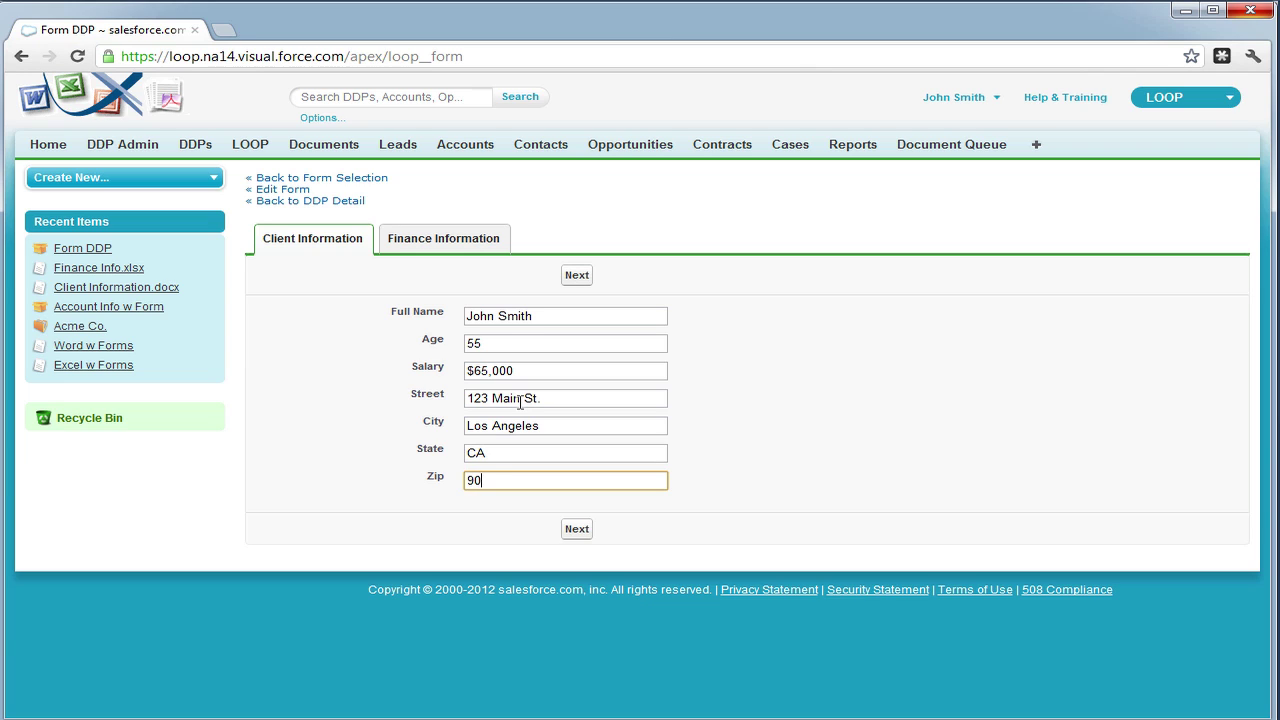
pyautogui.write('007')
pyautogui.click(576, 275)
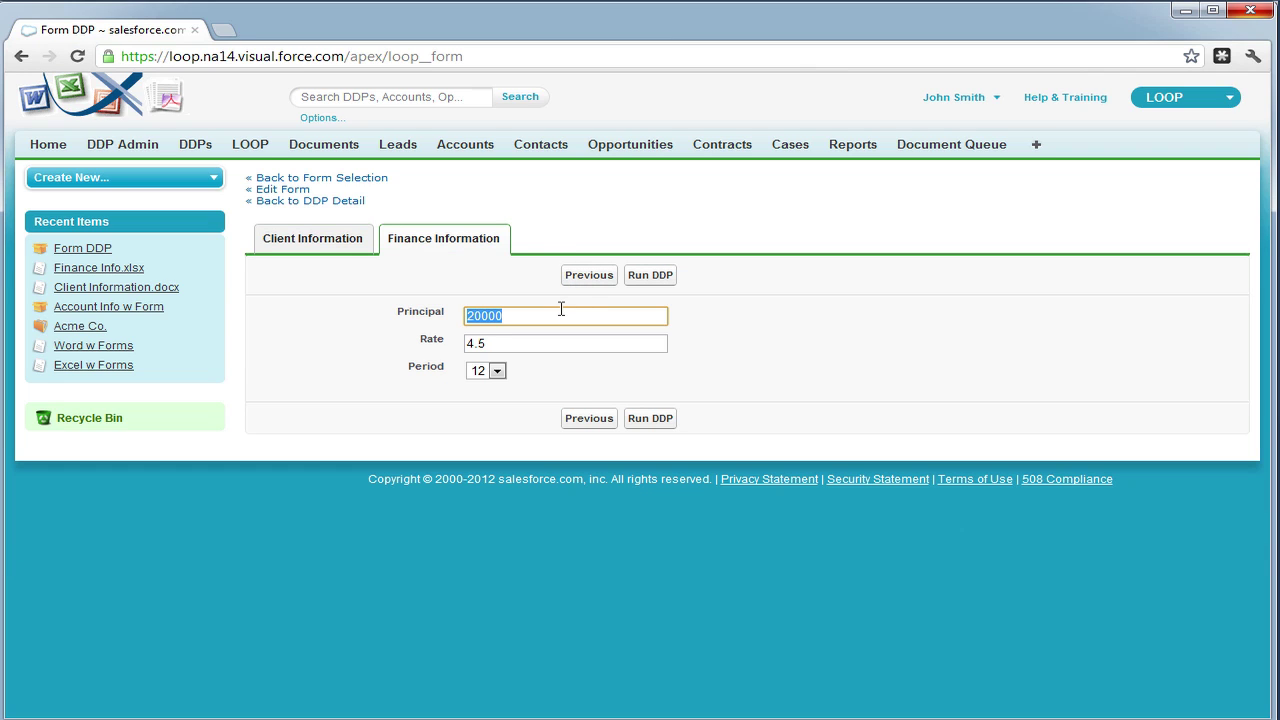
# - Run the DDP with Principal 45000, Rate 3.2 and Period 48
pyautogui.write('45000')
pyautogui.moveTo(500, 343); pyautogui.dragTo(469, 342)
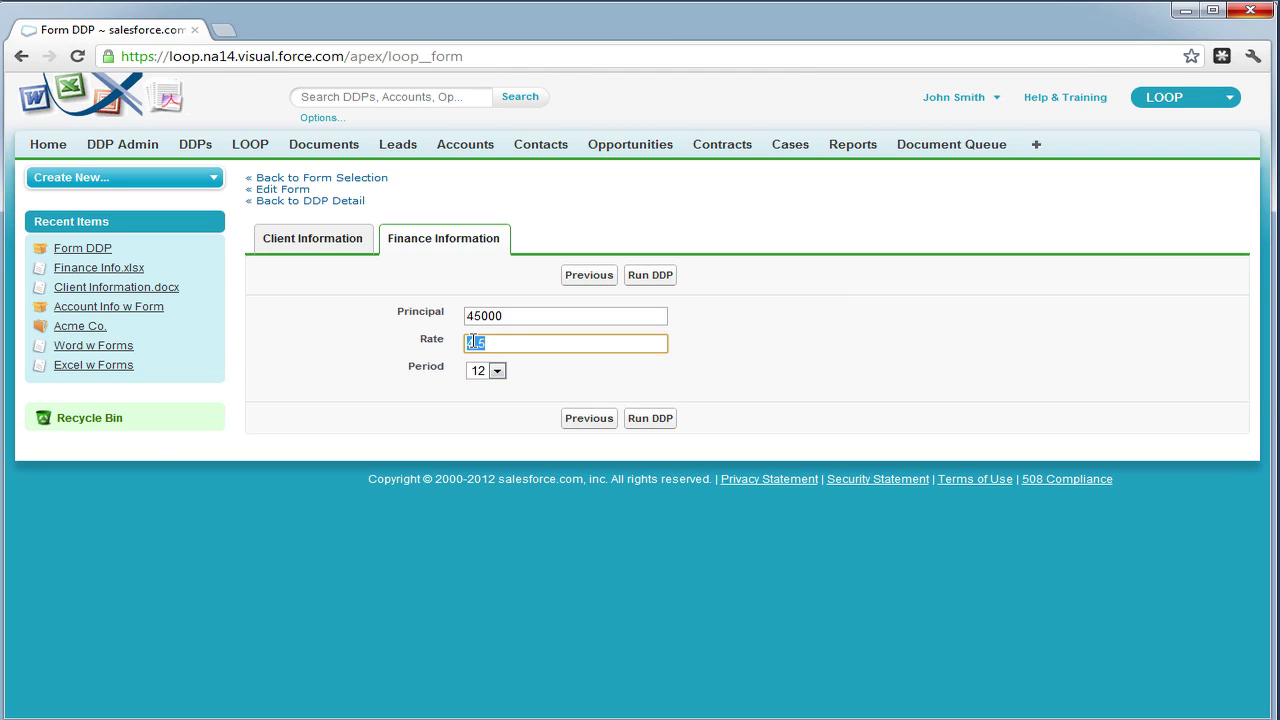
pyautogui.write('3.2')
pyautogui.click(496, 371)
pyautogui.click(490, 430)
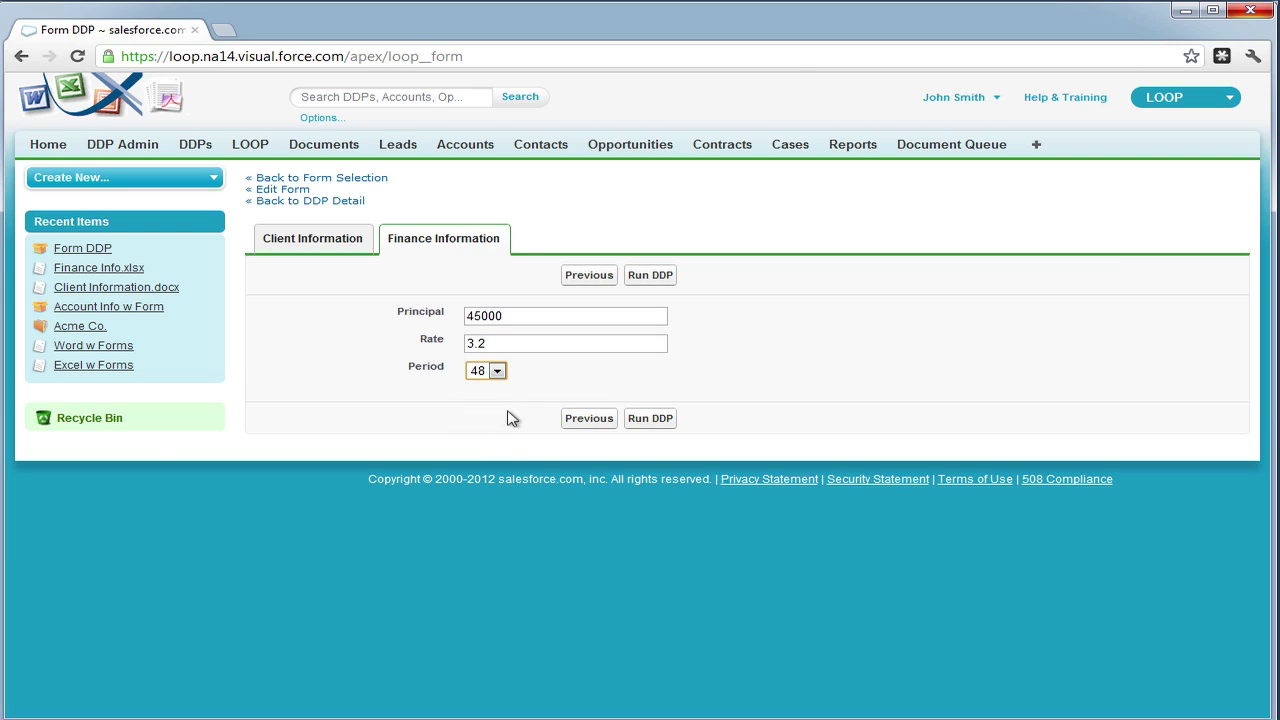
pyautogui.click(647, 424)
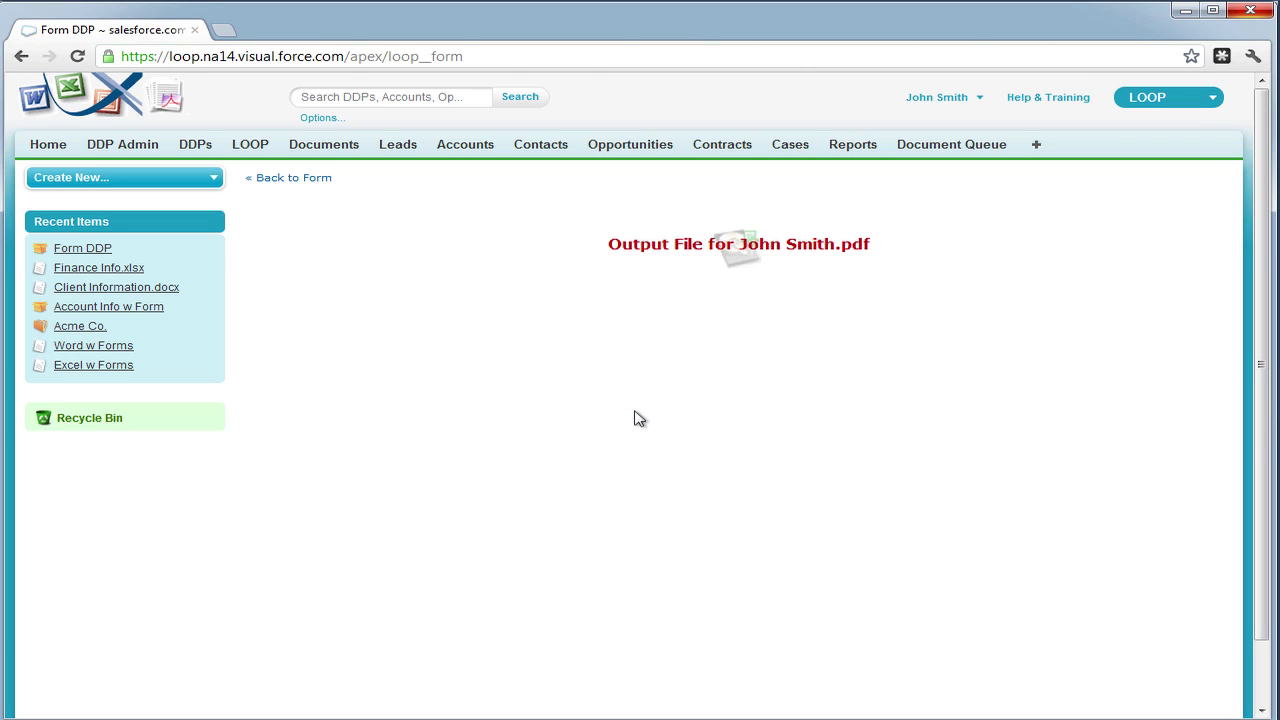
# - Download the generated output PDF via its link and open it from the downloads bar
pyautogui.click(716, 252)
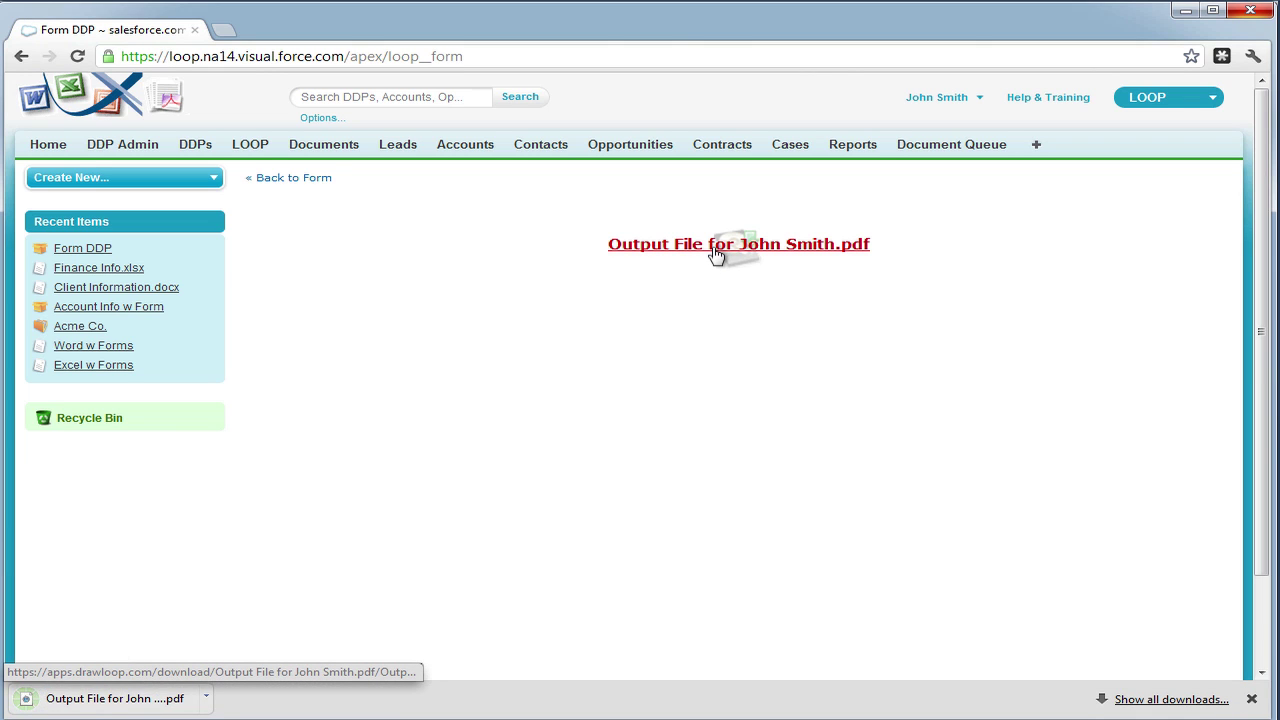
pyautogui.click(80, 700)
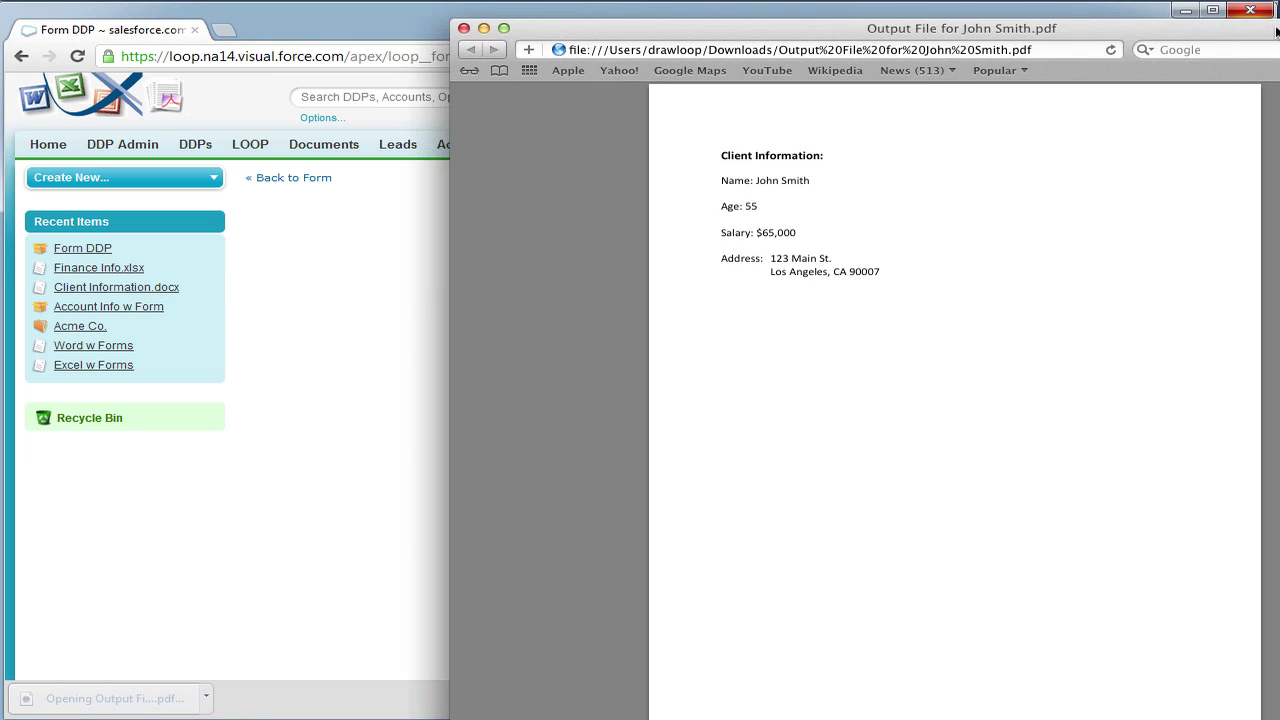
# - Bring the PDF window into view and scroll to page two showing the $1,000.03 payment
pyautogui.moveTo(1279, 24); pyautogui.dragTo(1004, 28)
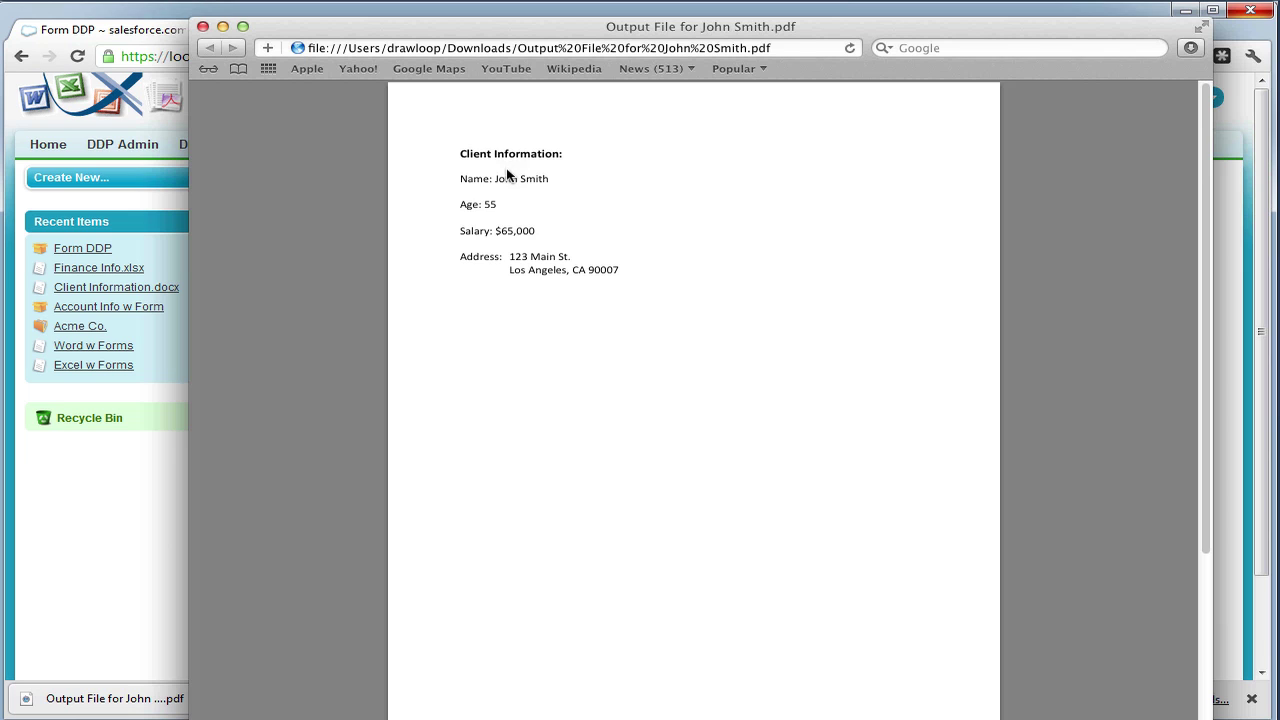
pyautogui.scroll(-3, 520, 271)
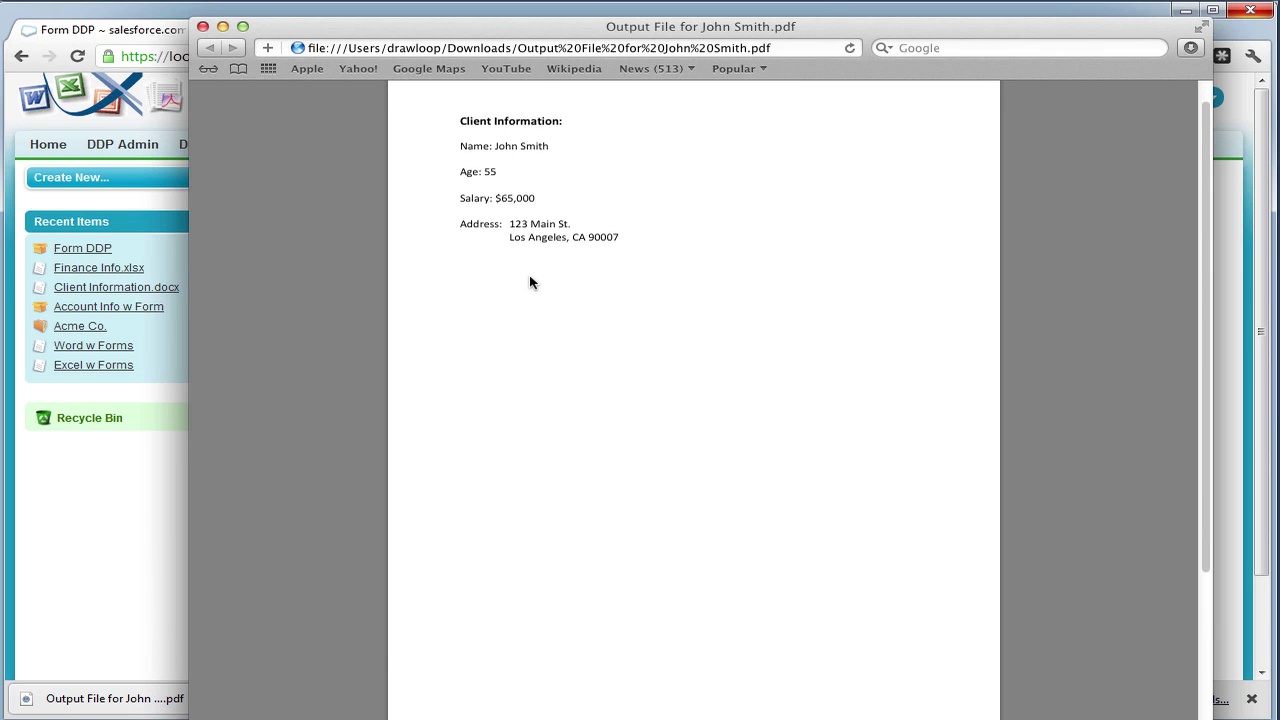
pyautogui.scroll(-10, 541, 290)
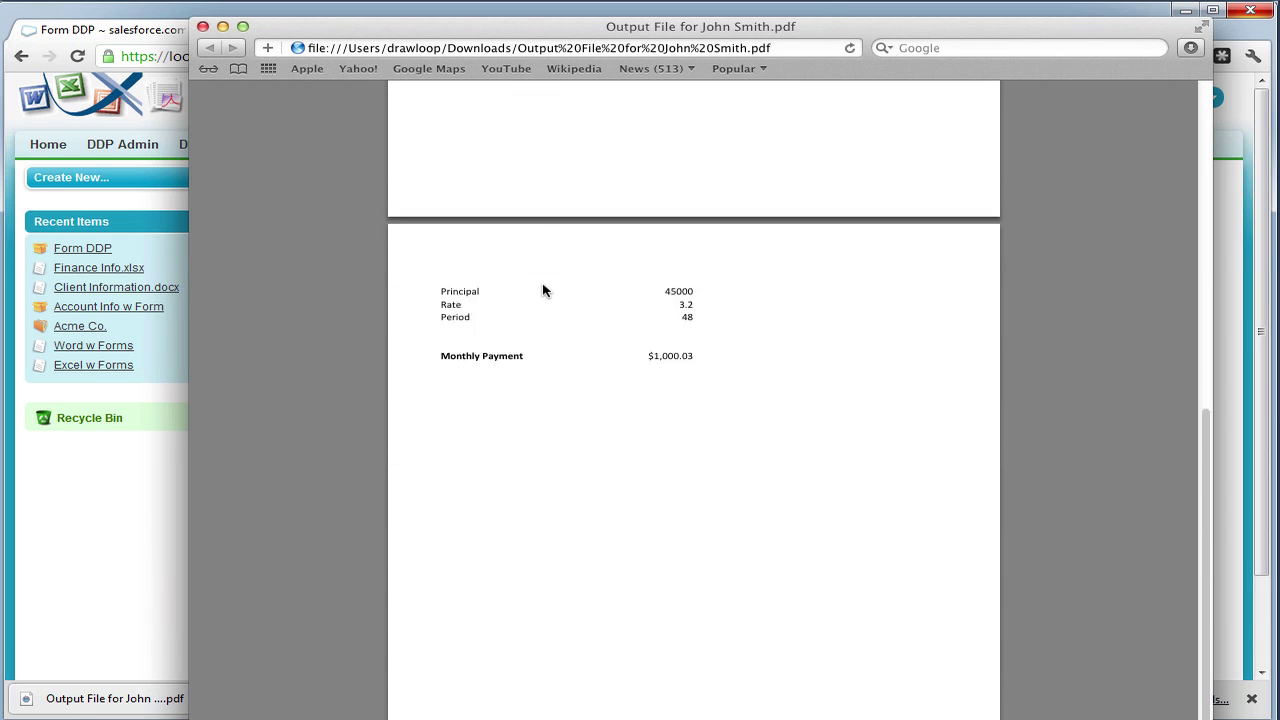